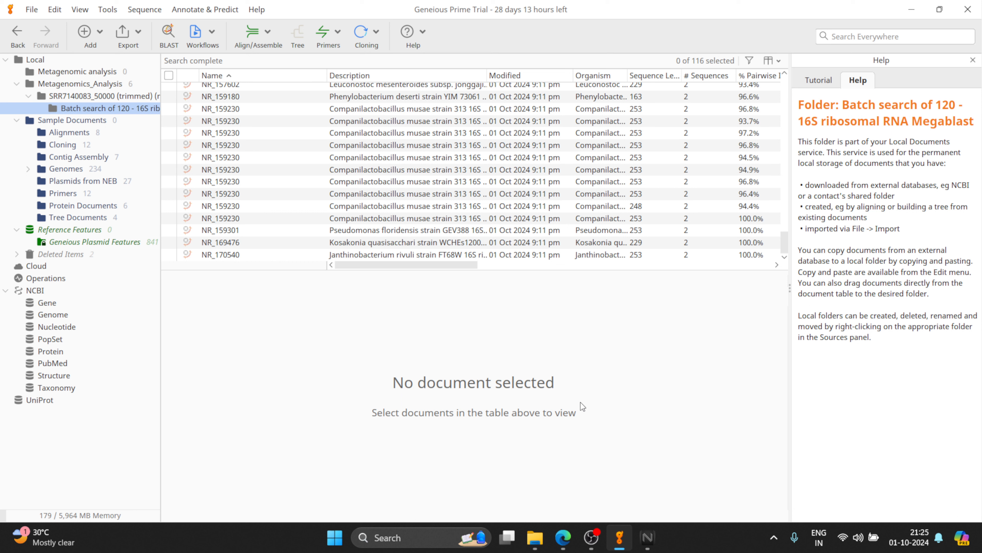
# Open the SRR7140083_50000 assembly folder and look through its list of contigs and unused reads
pyautogui.click(114, 96)
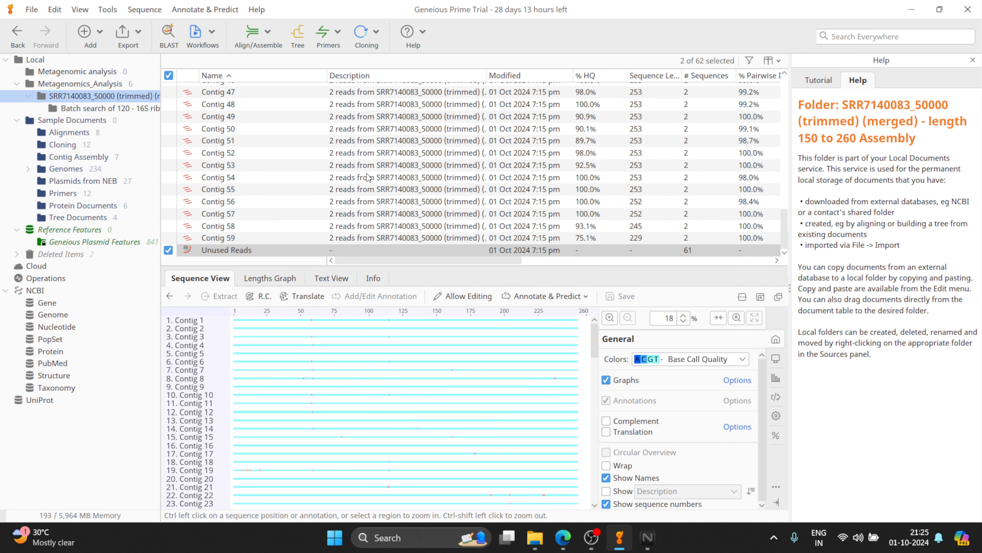
pyautogui.scroll(13, 305, 154)
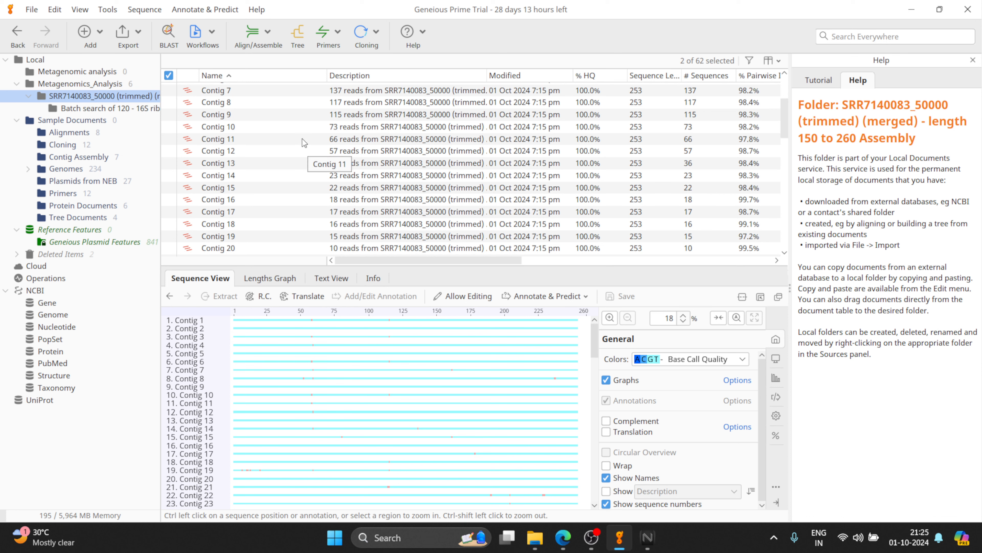
pyautogui.scroll(3, 304, 143)
pyautogui.scroll(-15, 252, 104)
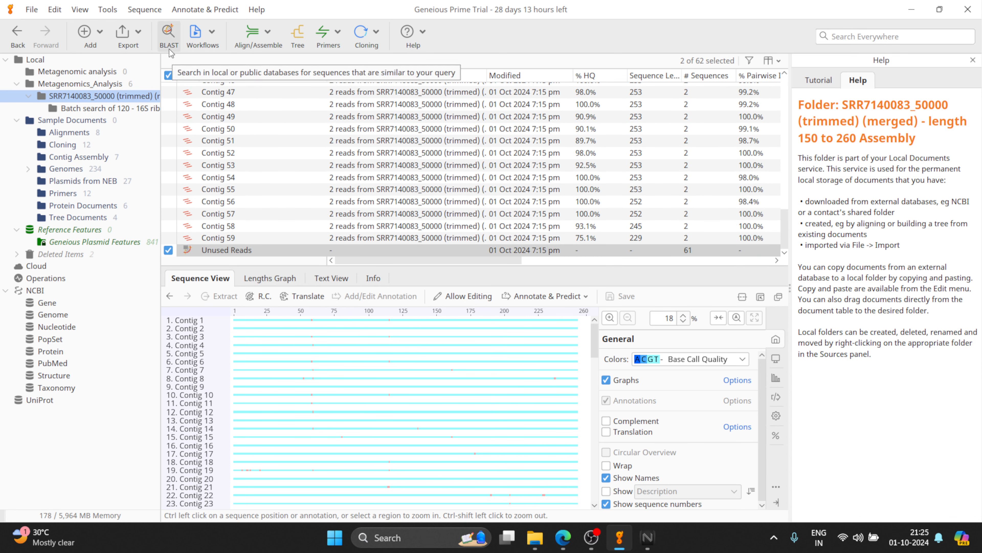
# Review the BLAST search settings and the available Retrieve options for the assembly, then close them without searching
pyautogui.click(166, 39)
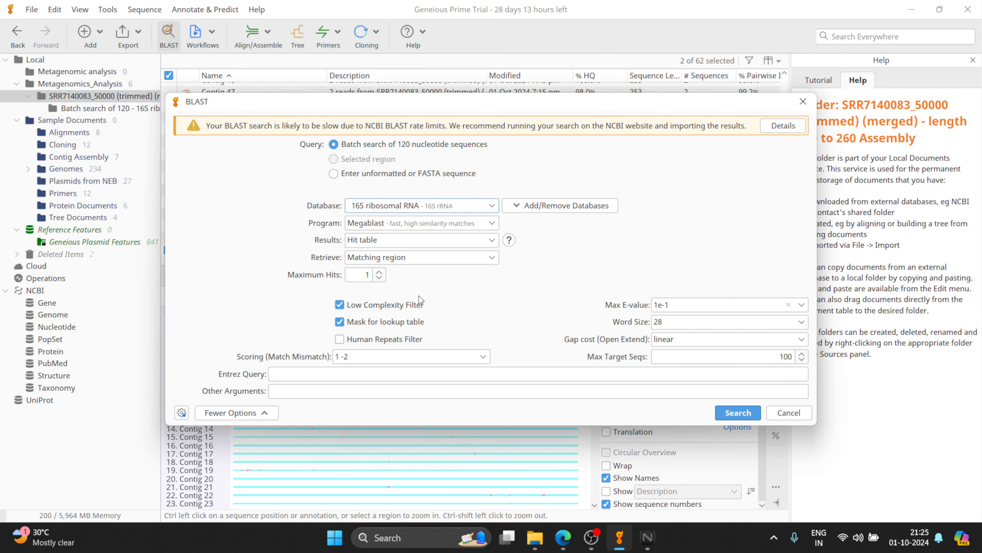
pyautogui.click(431, 259)
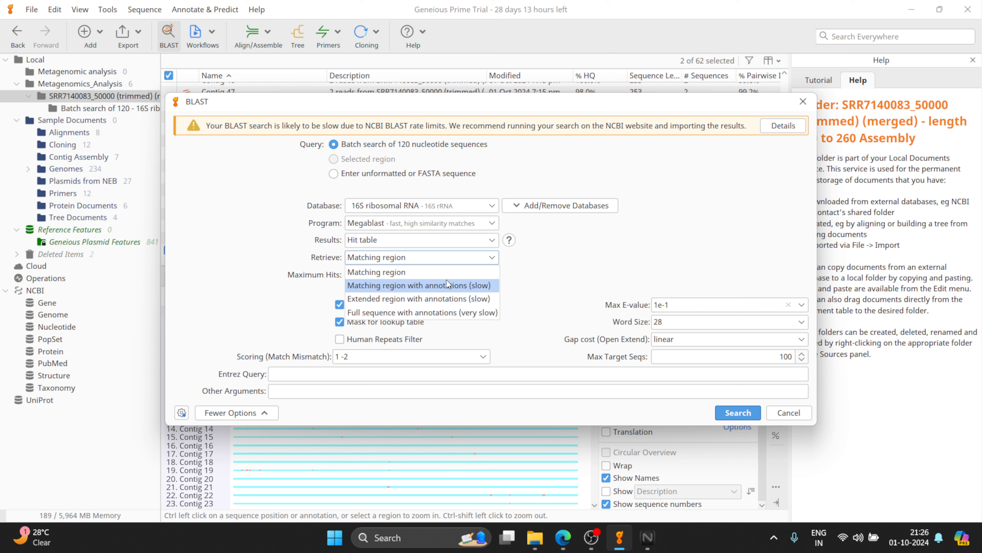
pyautogui.click(427, 278)
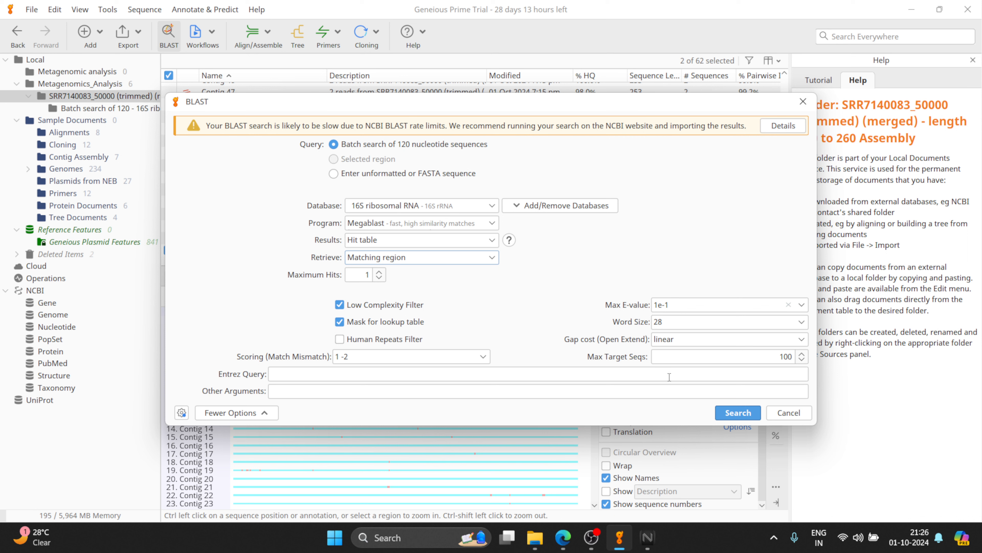
pyautogui.click(803, 102)
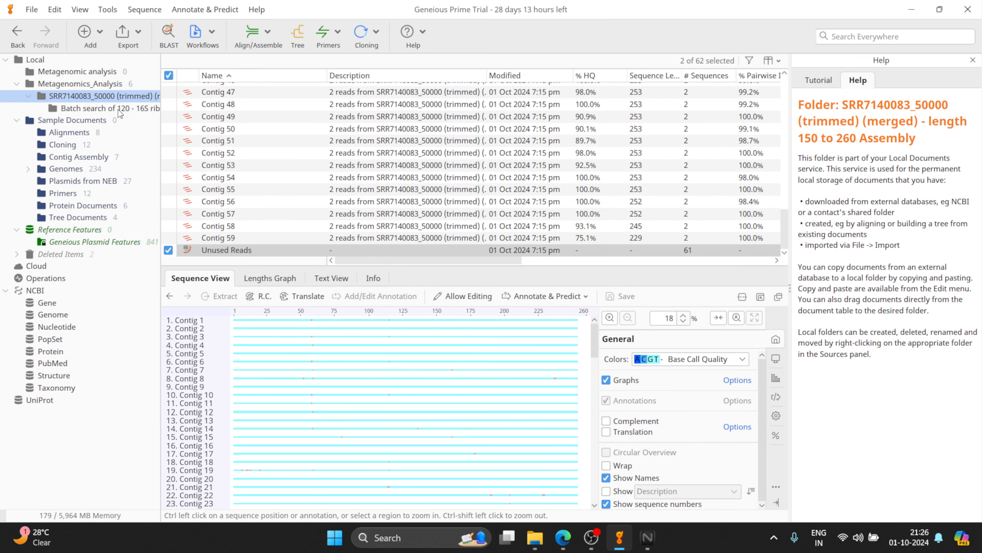
# Find documents with the same name among the batch search results in the current folder, selecting the most recently modified duplicates
pyautogui.click(118, 109)
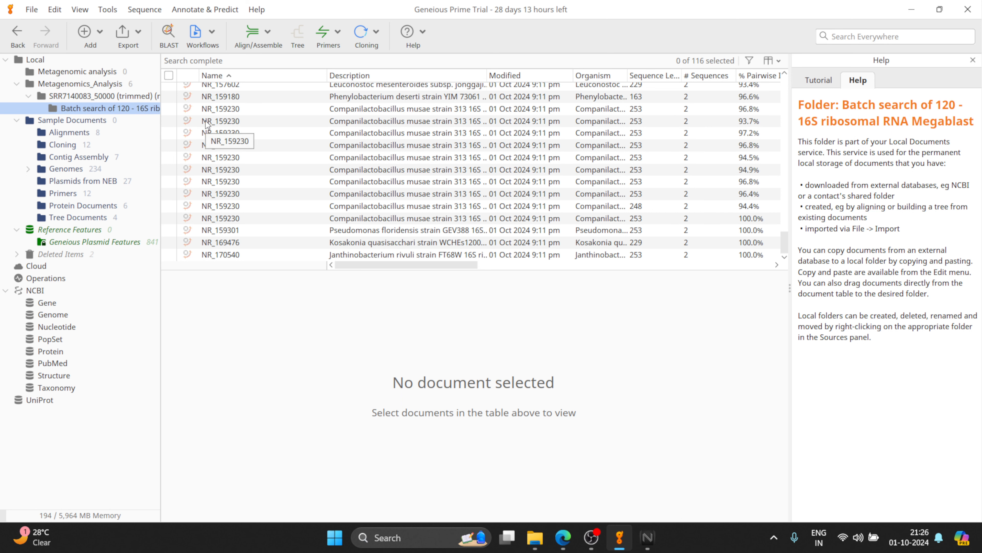
pyautogui.click(169, 76)
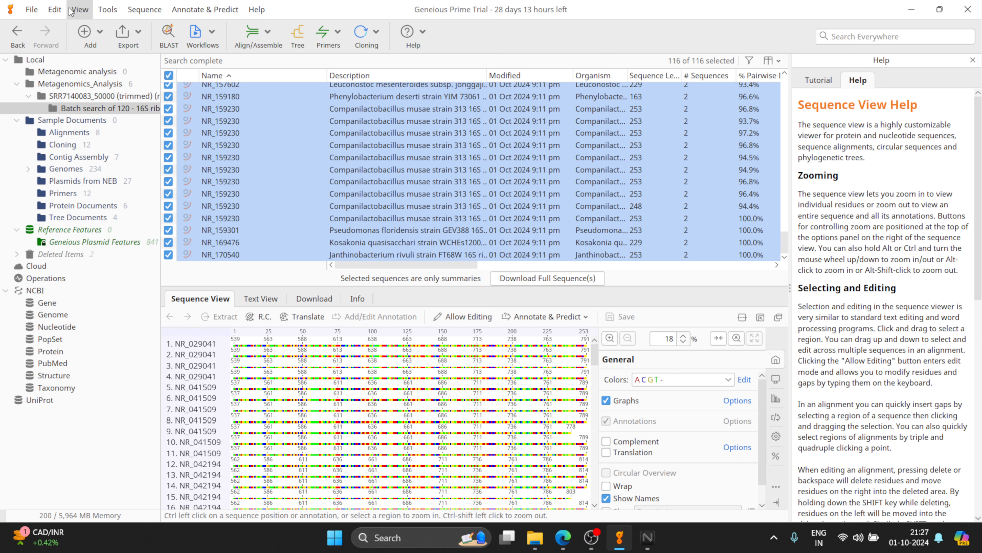
pyautogui.click(56, 9)
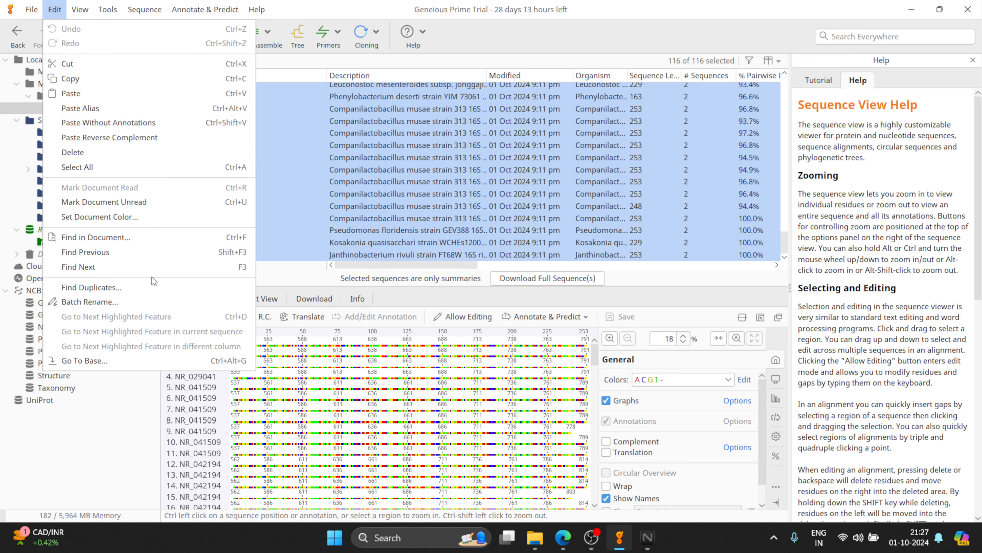
pyautogui.click(146, 291)
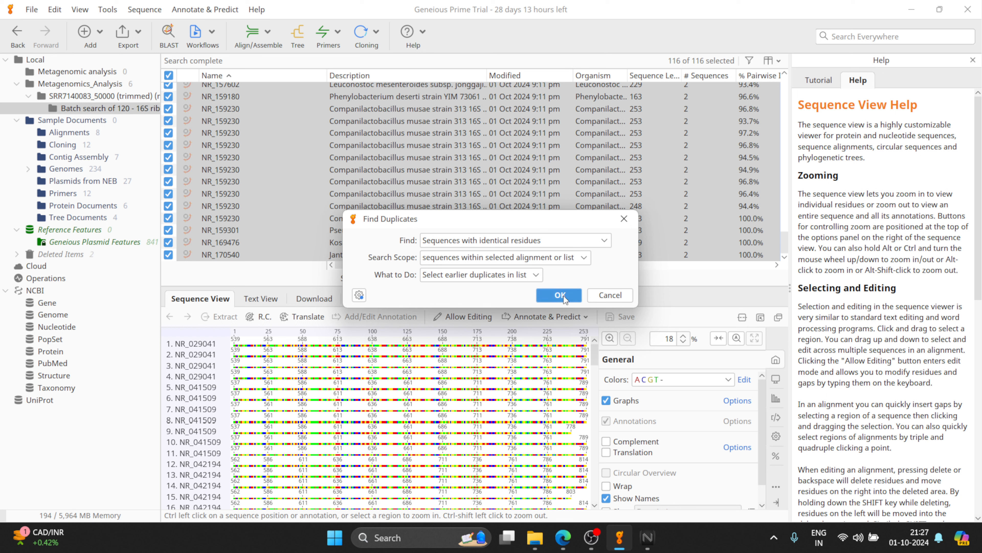
pyautogui.click(519, 241)
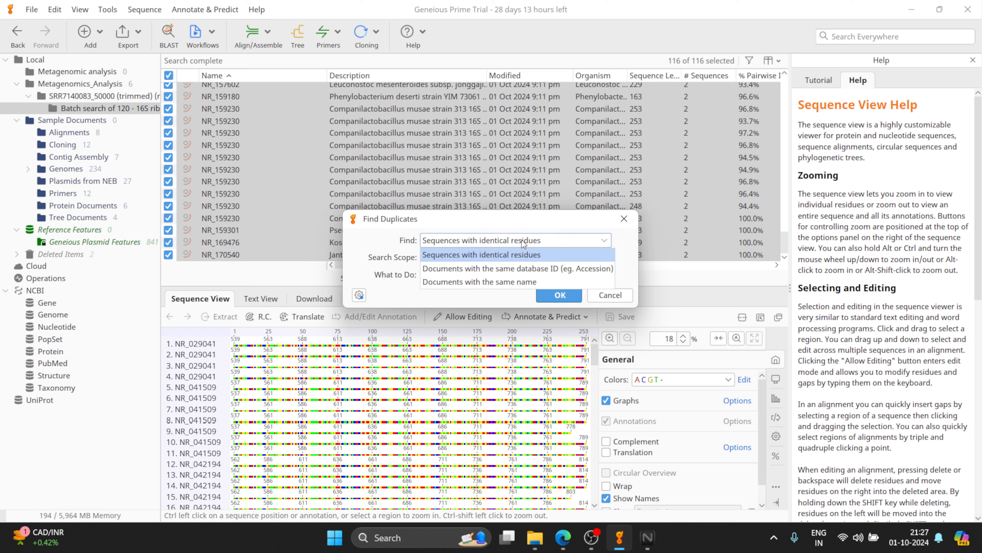
pyautogui.click(482, 281)
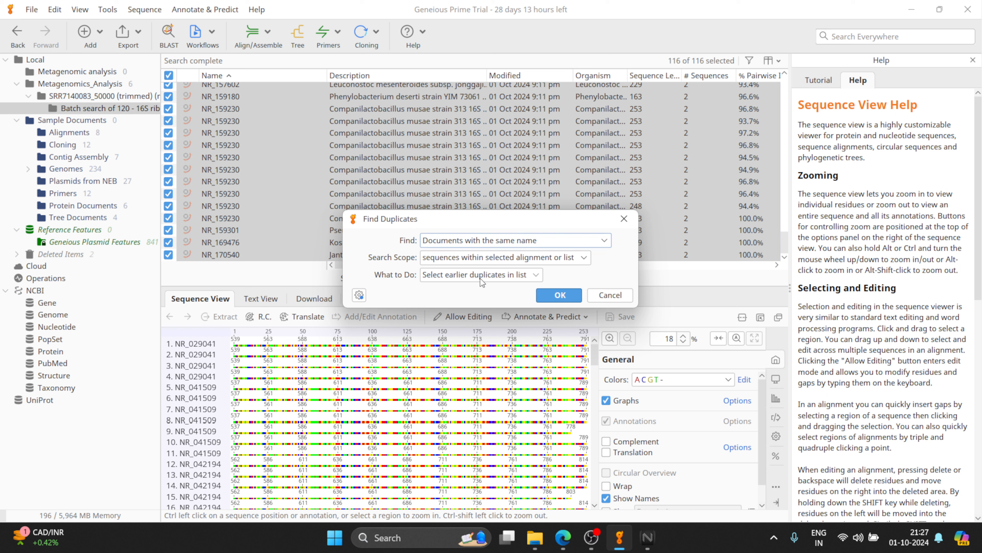
pyautogui.click(470, 263)
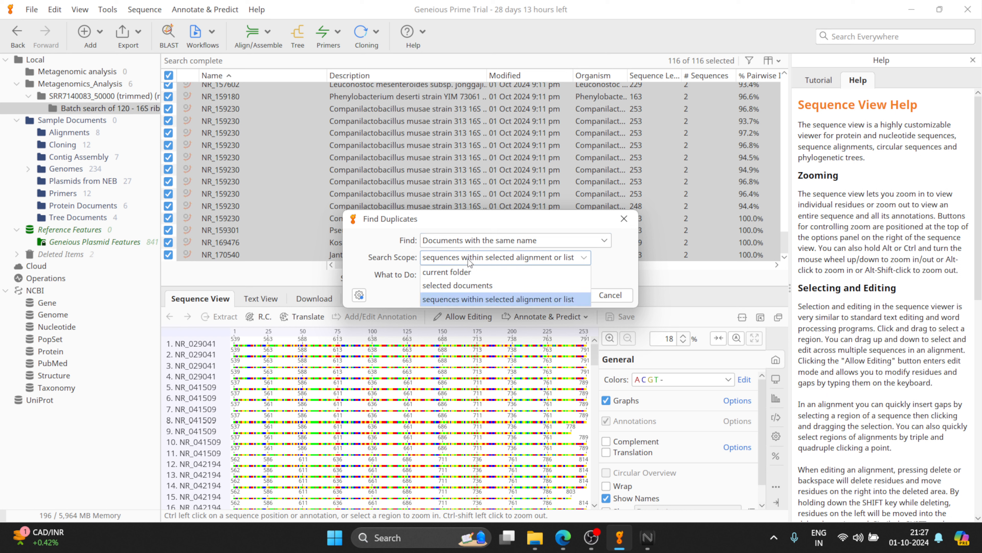
pyautogui.click(462, 274)
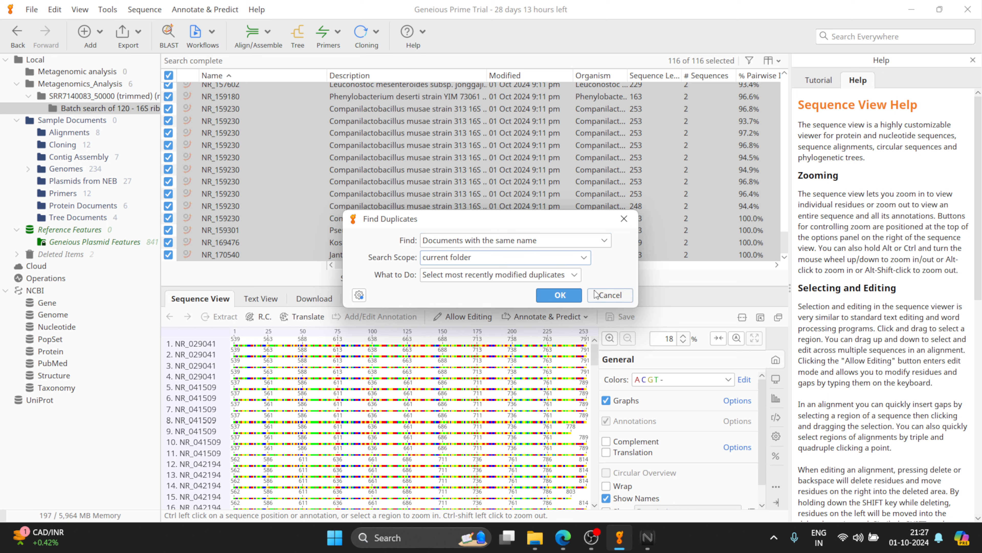
pyautogui.click(497, 275)
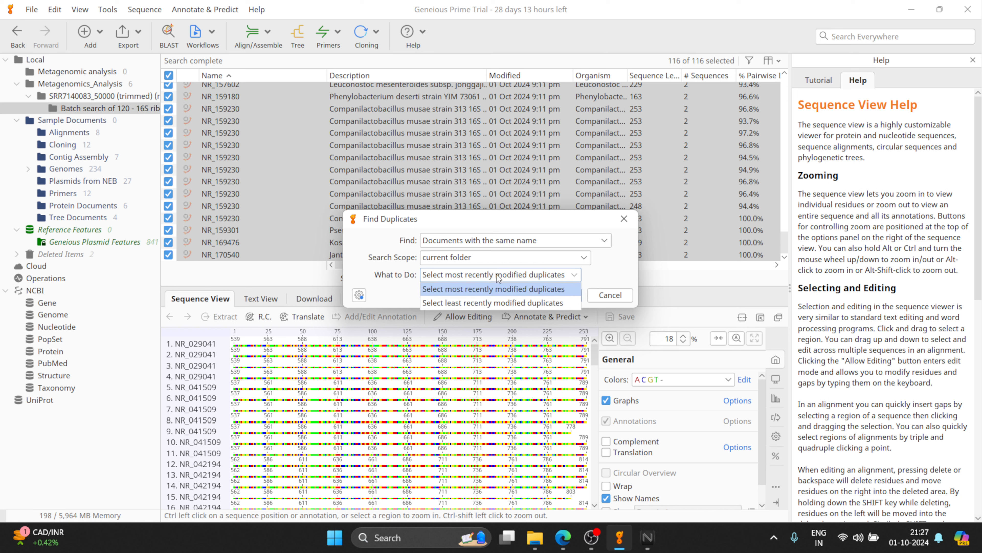
pyautogui.click(496, 275)
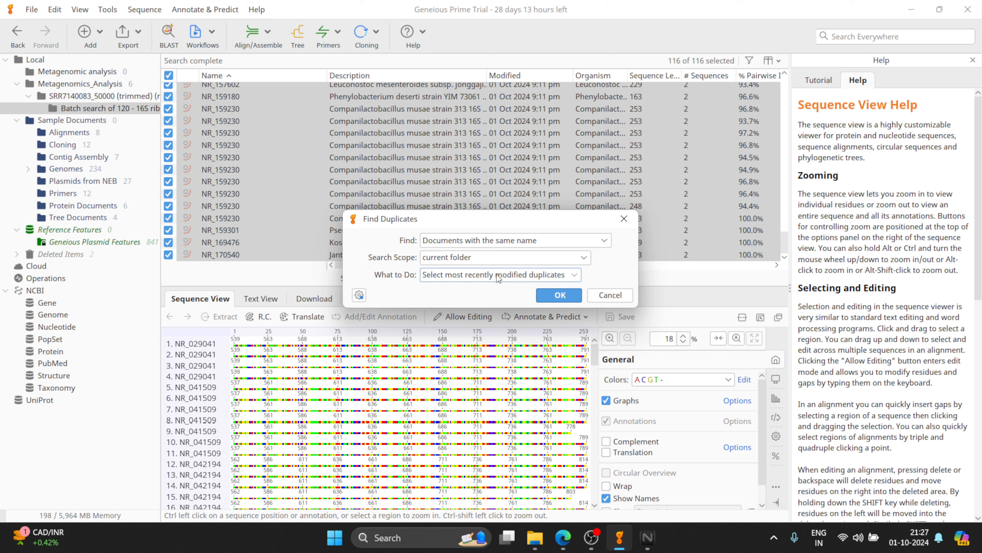
pyautogui.click(553, 295)
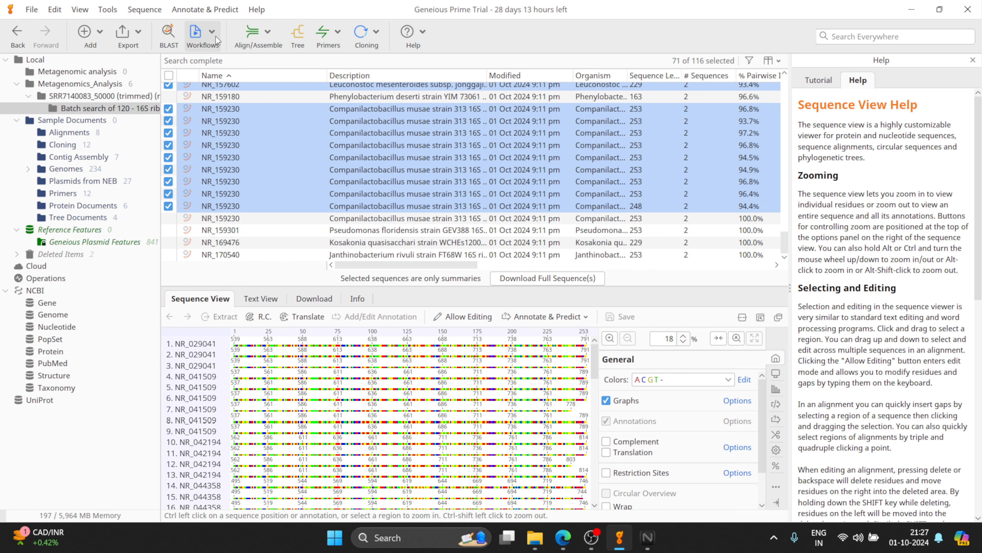
# Select all documents in the batch search results and download their full sequences
pyautogui.click(169, 76)
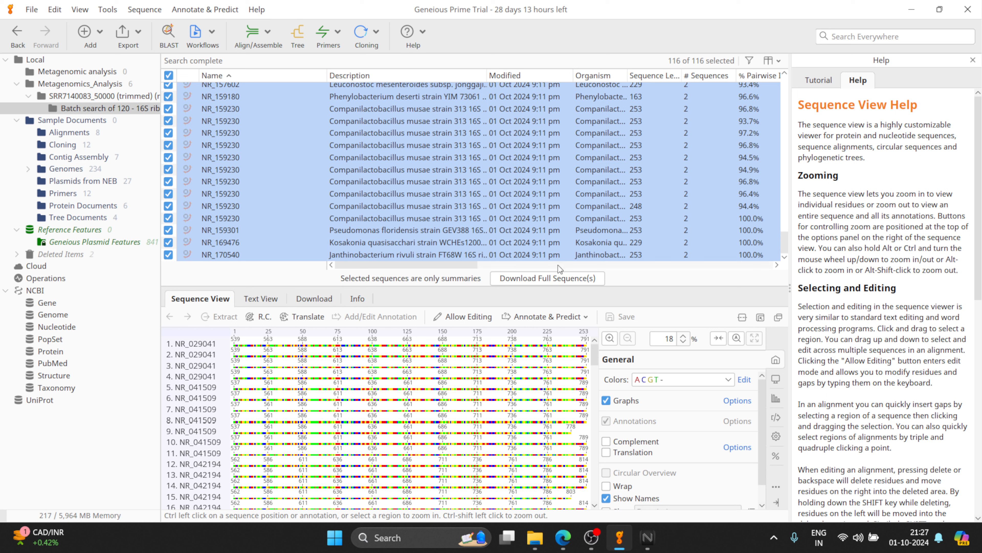
pyautogui.click(560, 280)
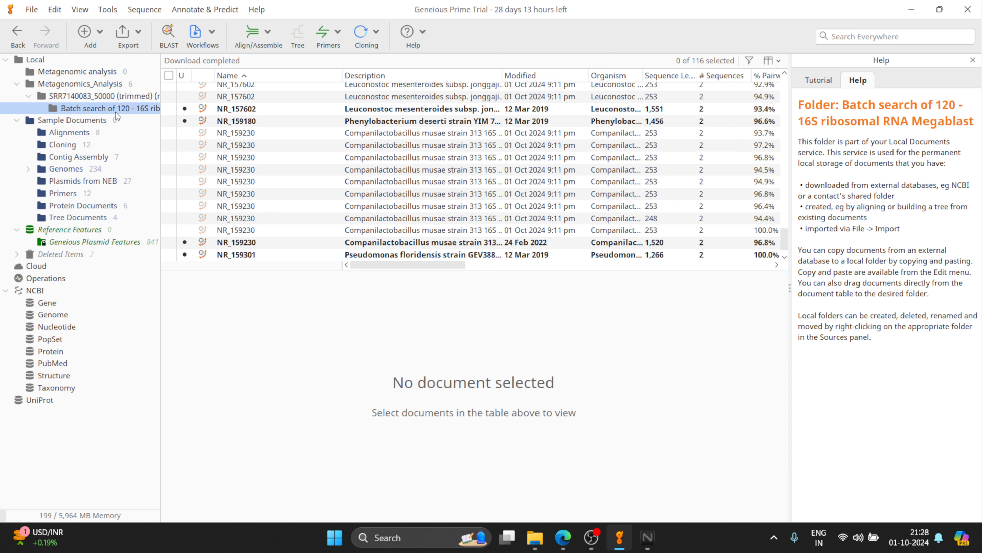
# Select all documents in the batch search folder and limit their annotation table to the BLAST Hit type
pyautogui.click(169, 75)
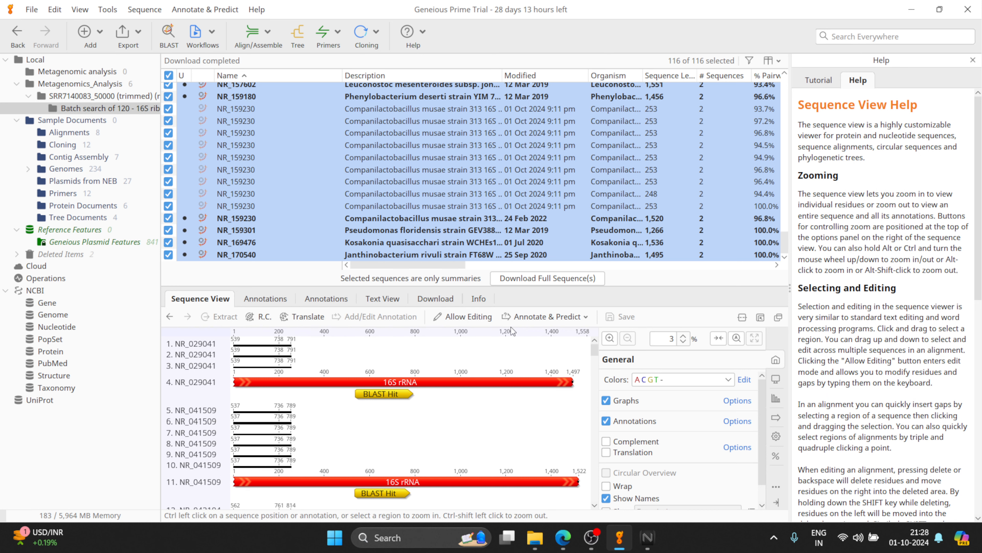
pyautogui.click(270, 302)
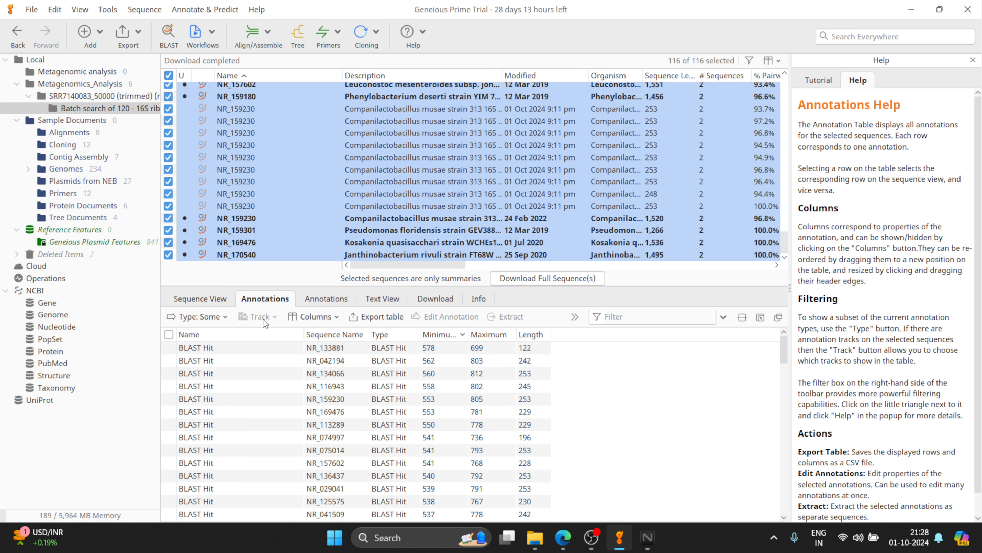
pyautogui.click(225, 317)
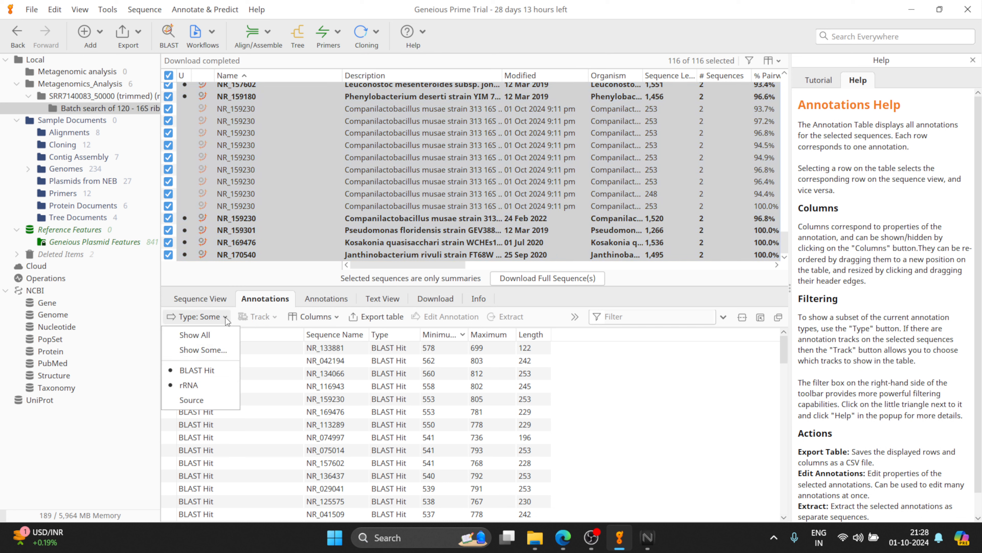
pyautogui.click(202, 371)
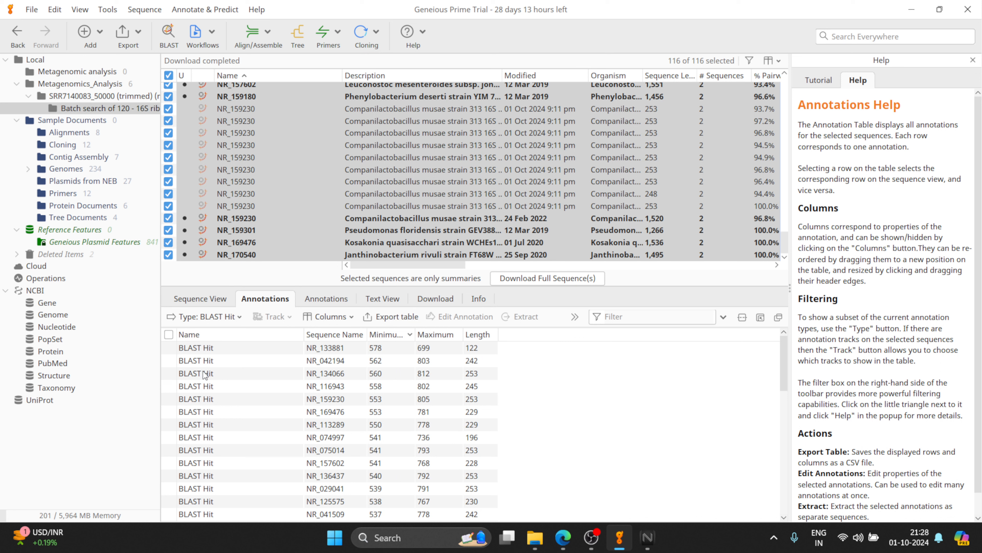
# Extract all listed BLAST Hit annotations, keeping the suggested extraction name
pyautogui.click(169, 334)
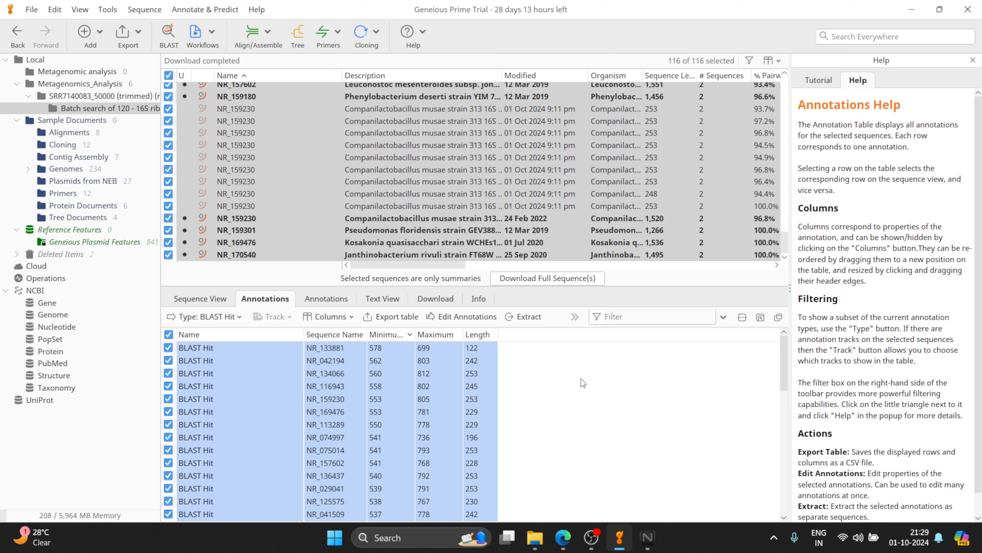
pyautogui.click(525, 316)
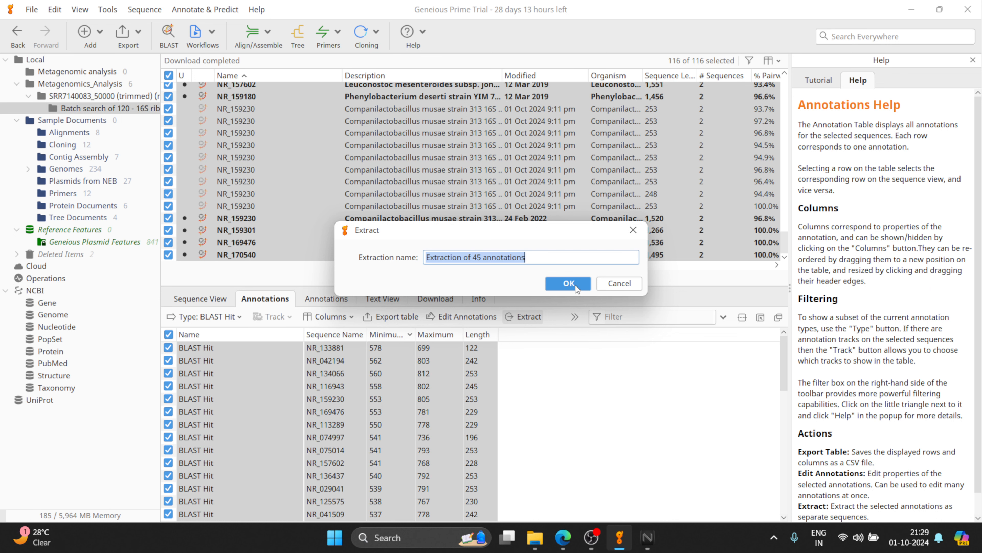
pyautogui.click(568, 283)
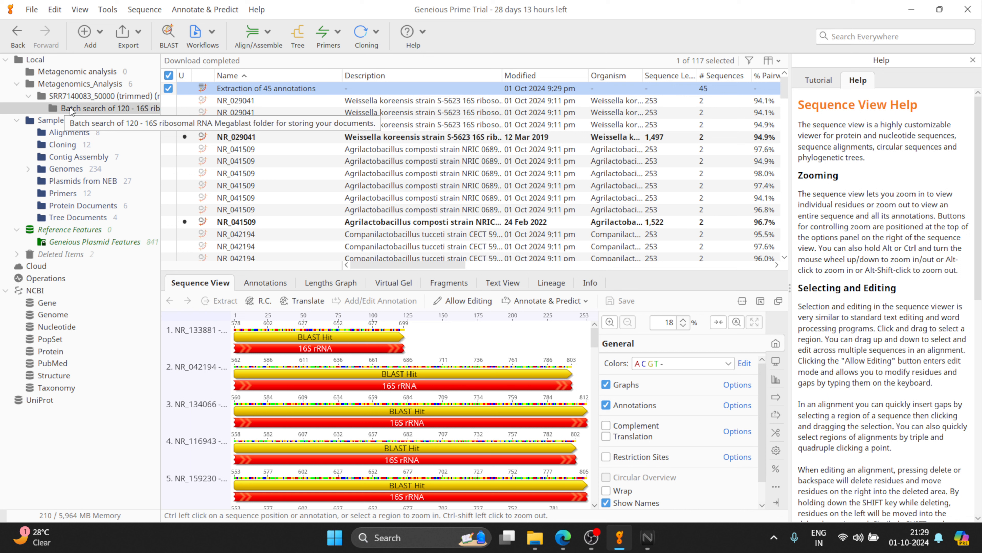
# Create a subfolder named "SRR7140083 16S database" inside the 16S batch search results folder
pyautogui.rightClick(101, 111)
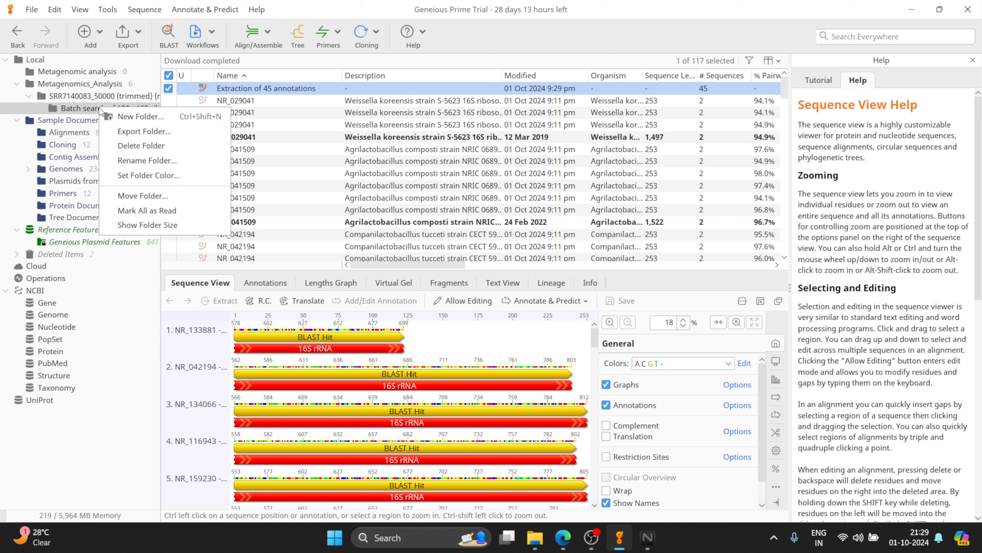
pyautogui.click(125, 114)
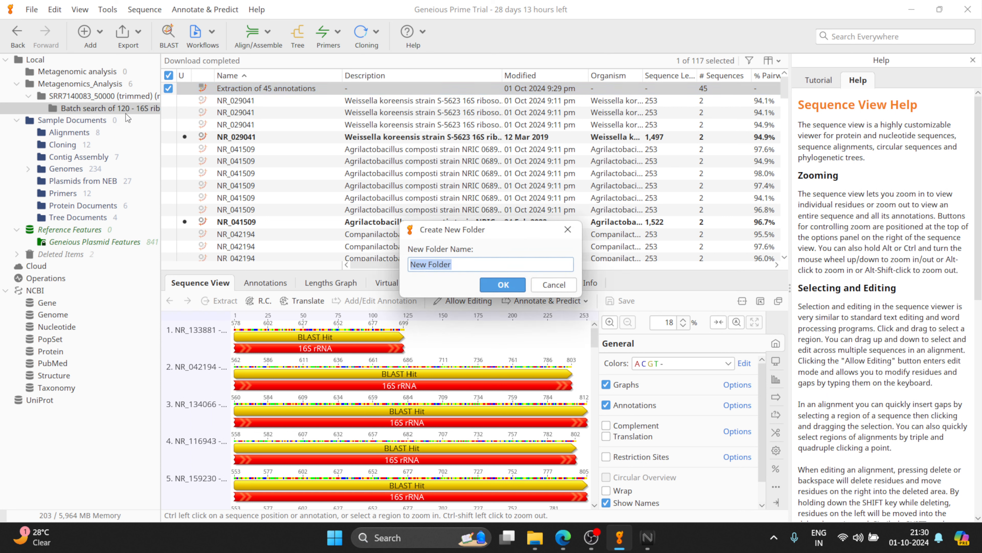
pyautogui.press('BackSpace')
pyautogui.write('SRR71')
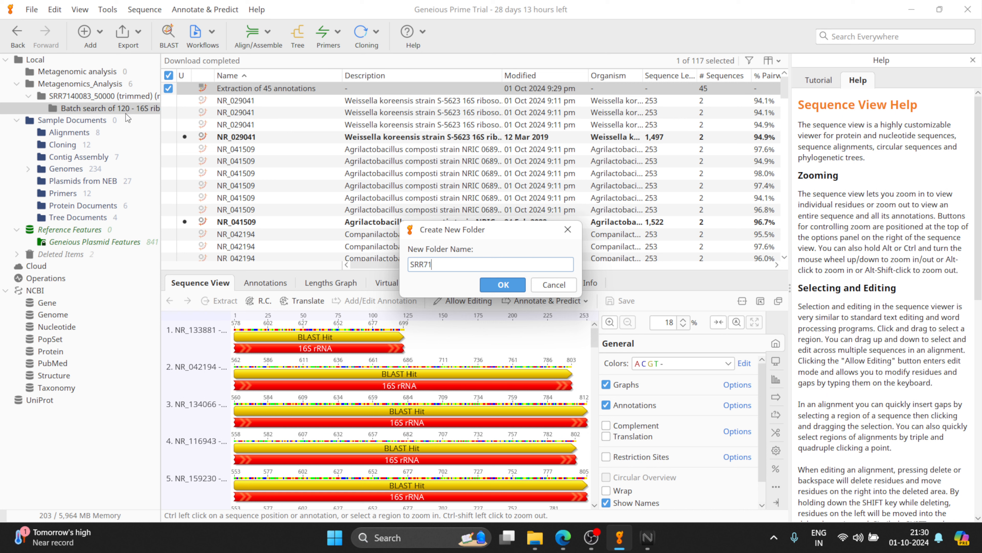
pyautogui.write('40083 16S database')
pyautogui.click(500, 285)
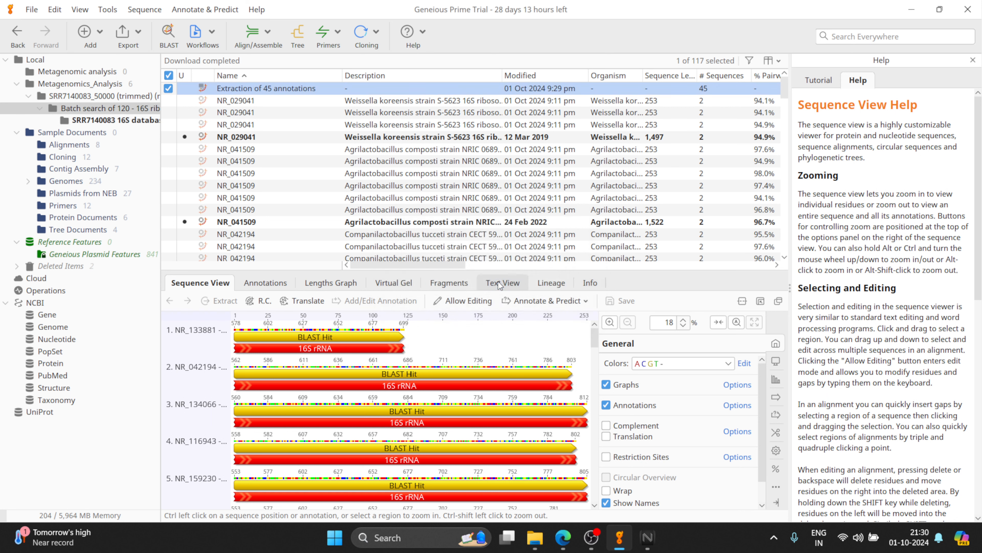
# Move the extracted annotations document into the SRR7140083 16S database folder, and select it there
pyautogui.click(121, 122)
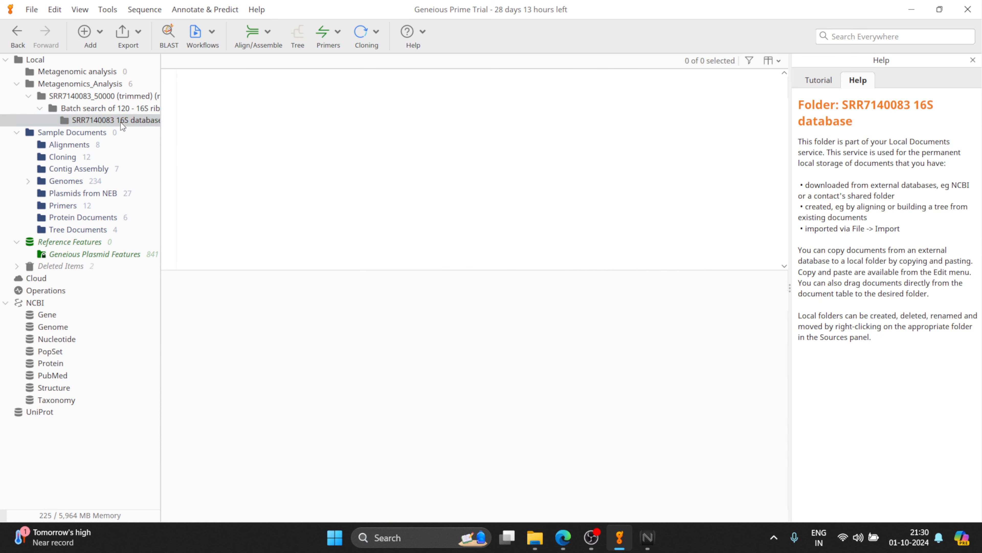
pyautogui.click(109, 107)
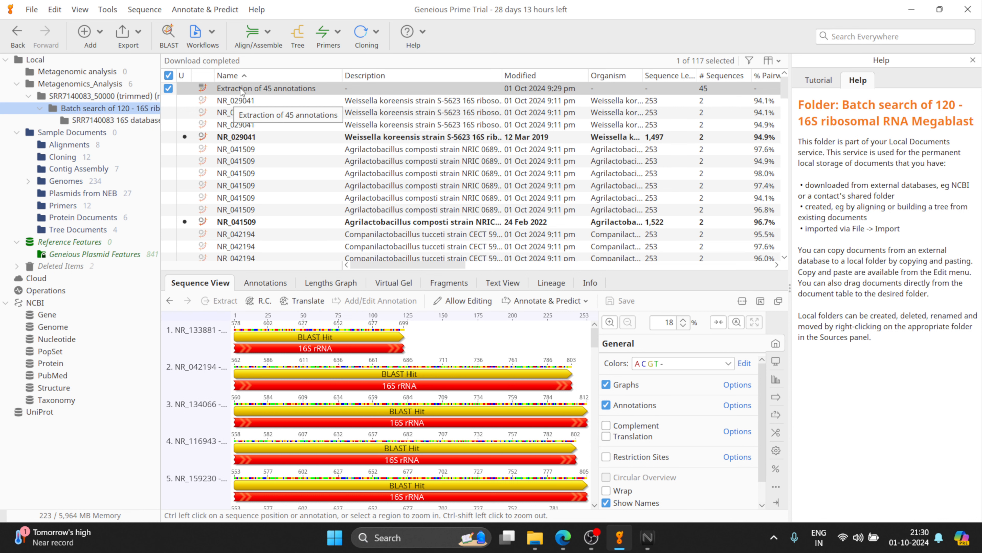
pyautogui.moveTo(240, 88); pyautogui.dragTo(128, 119)
pyautogui.click(127, 119)
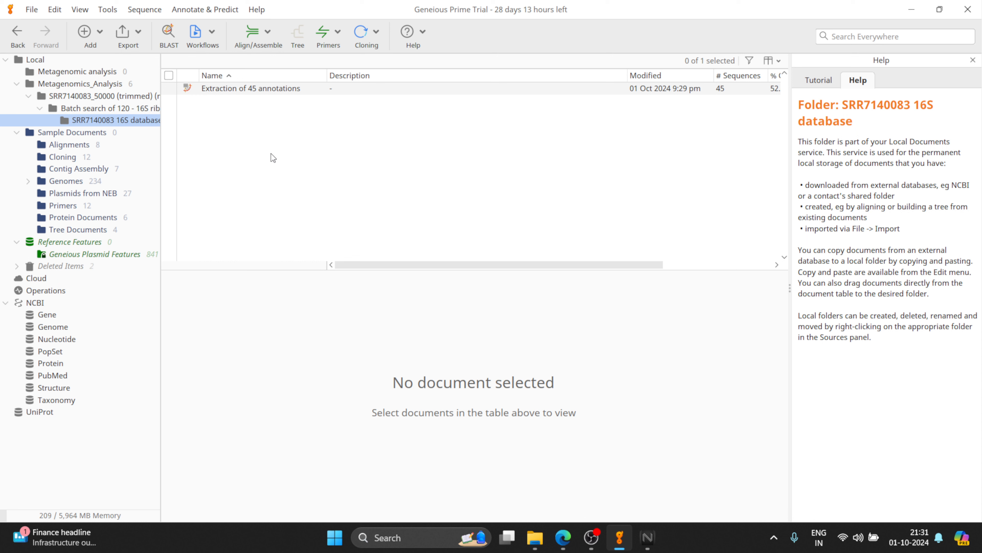
pyautogui.click(195, 89)
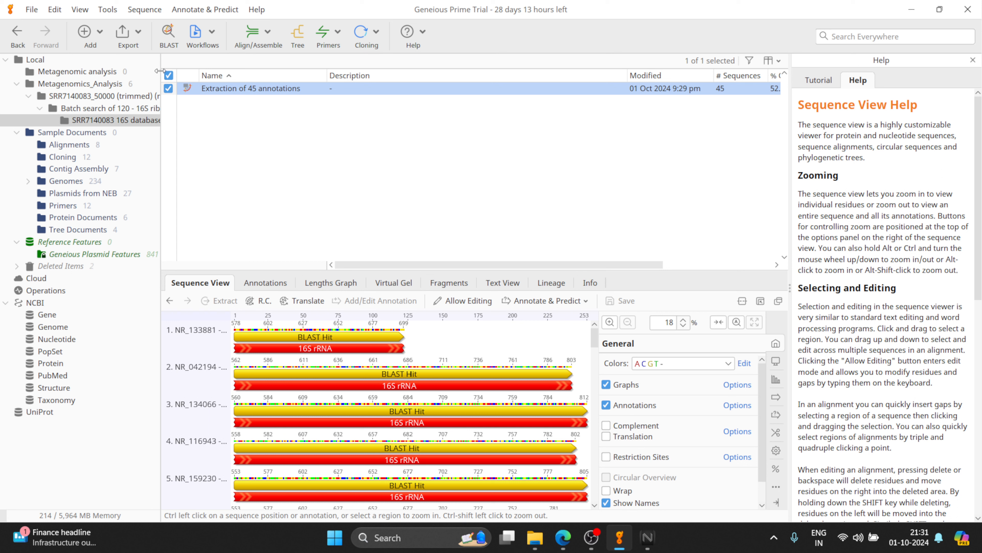
# Batch rename the sequences in the extracted list, replacing each sequence name with its Organism
pyautogui.click(54, 9)
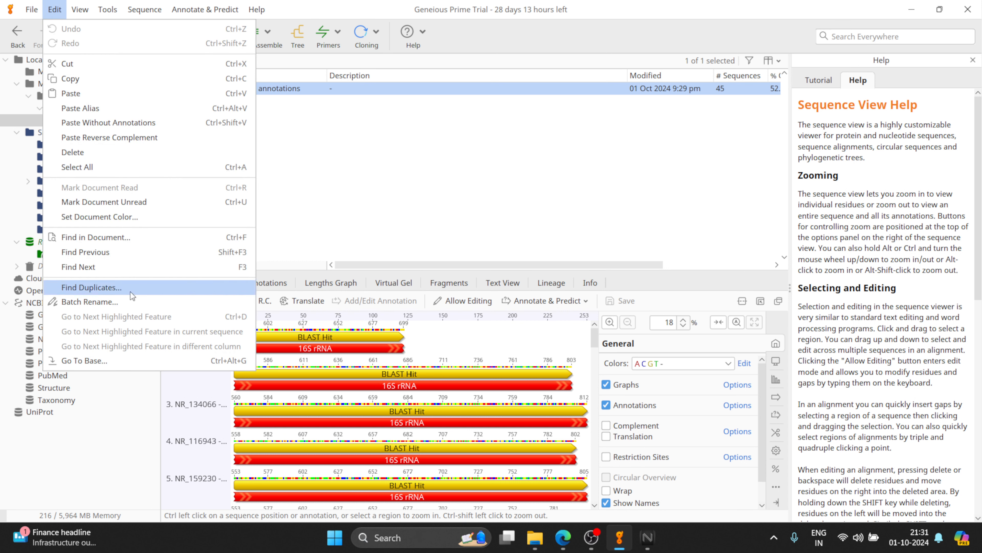
pyautogui.click(126, 303)
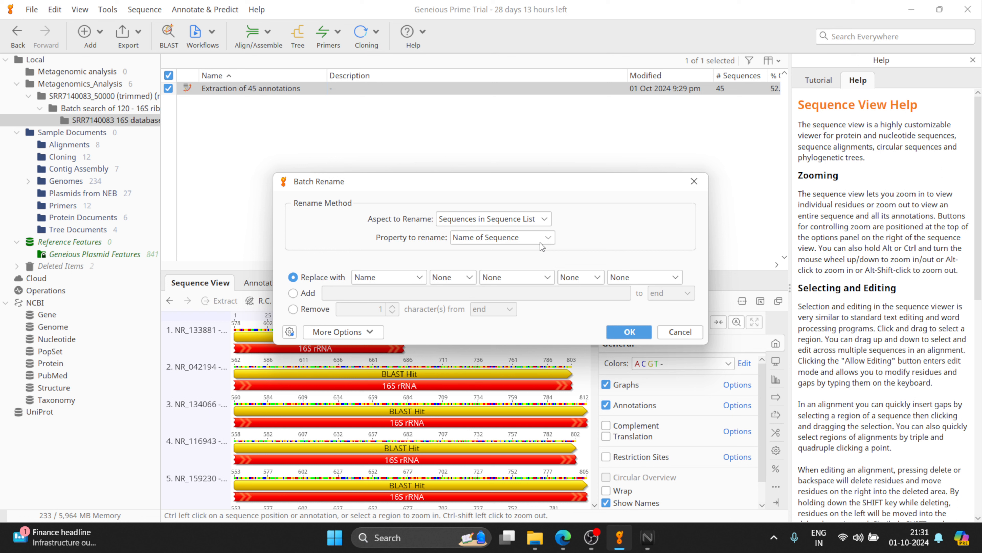
pyautogui.click(389, 277)
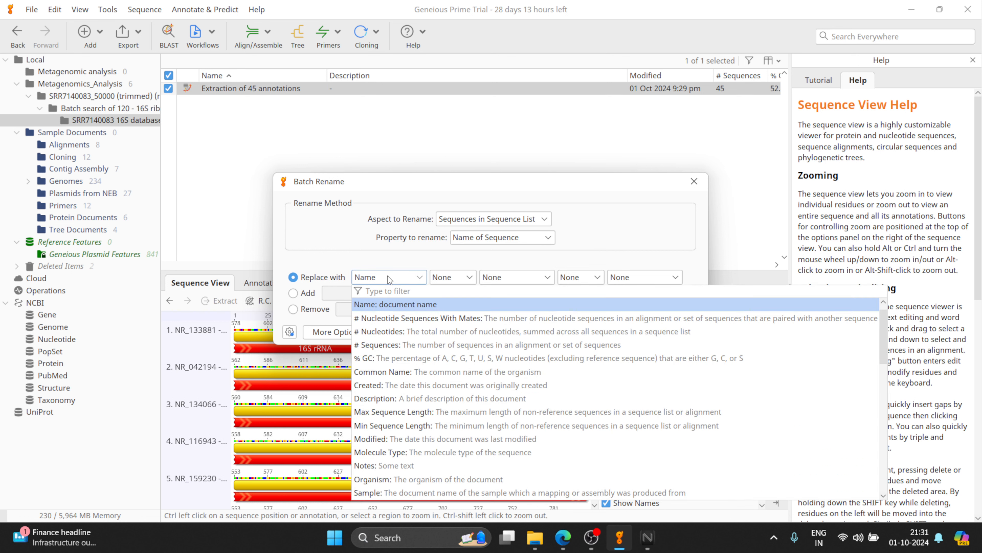
pyautogui.click(379, 479)
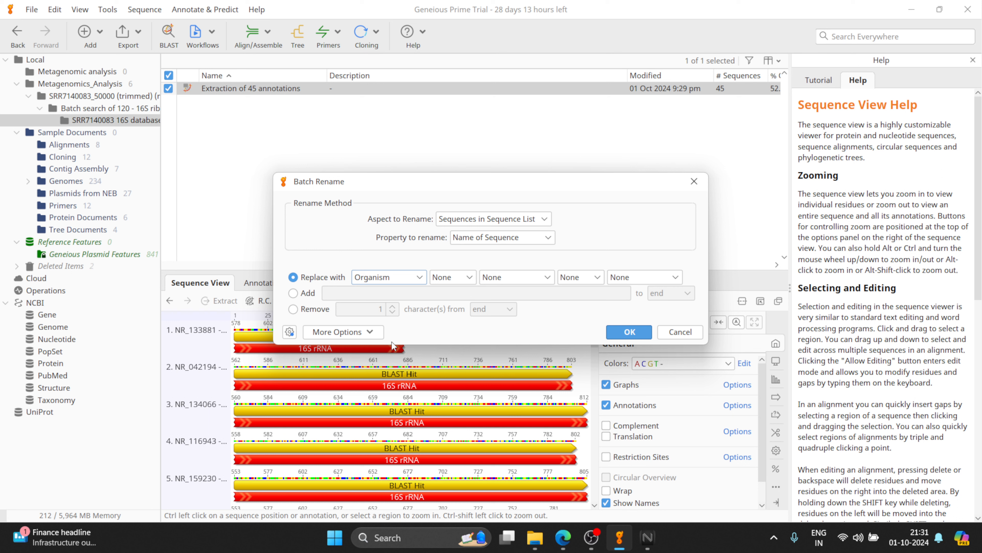
pyautogui.click(356, 333)
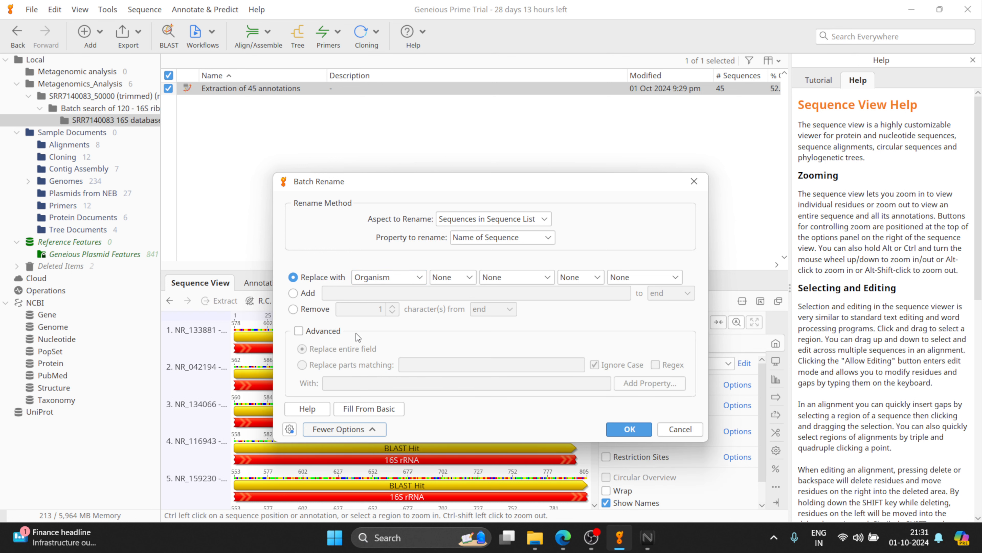
pyautogui.click(629, 429)
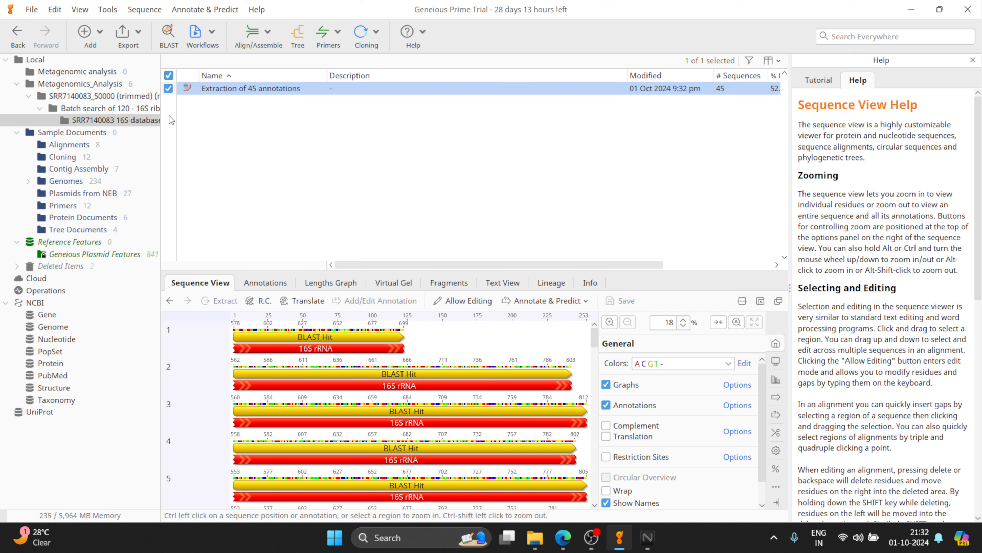
# Install the Classify Sequences plugin and apply the preferences
pyautogui.click(96, 102)
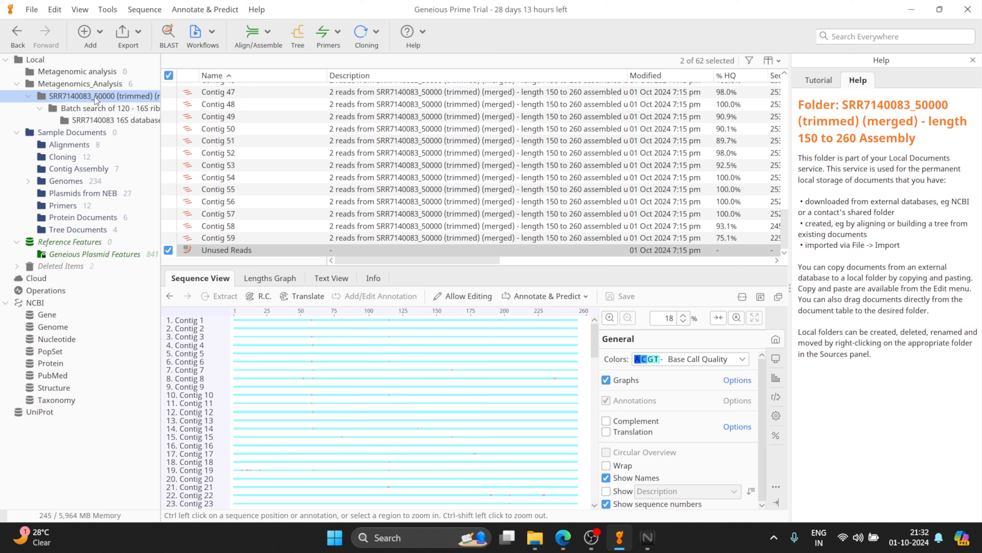
pyautogui.click(145, 11)
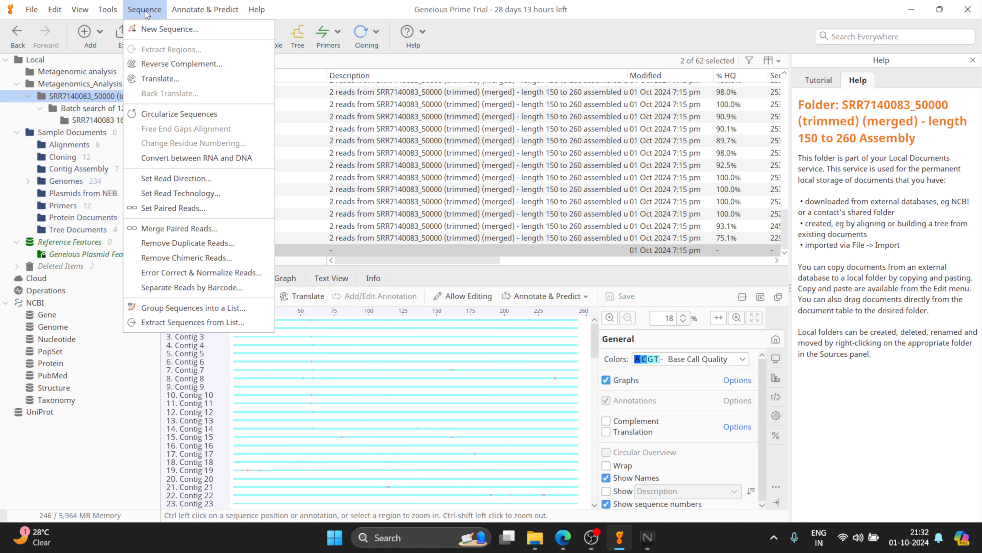
pyautogui.click(108, 11)
pyautogui.click(108, 11)
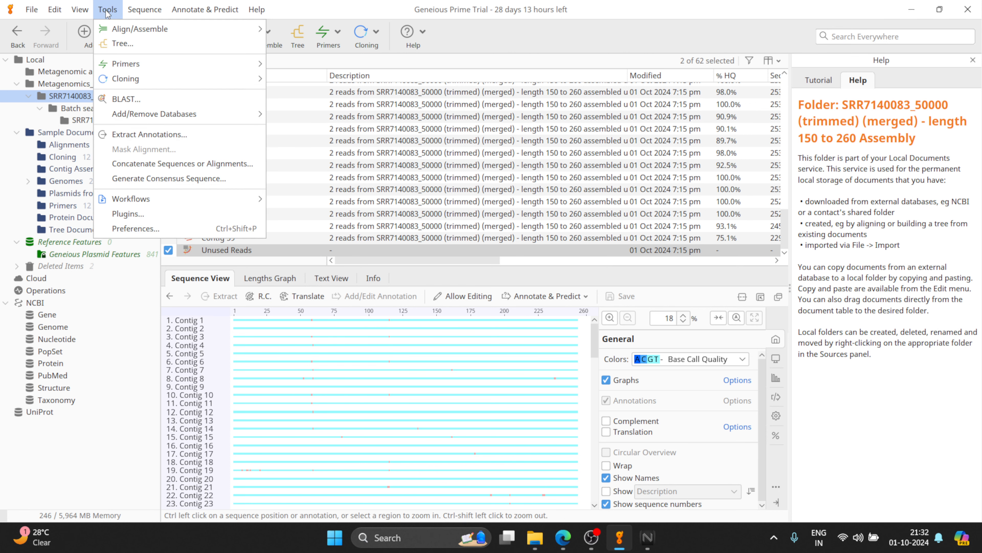
pyautogui.click(197, 219)
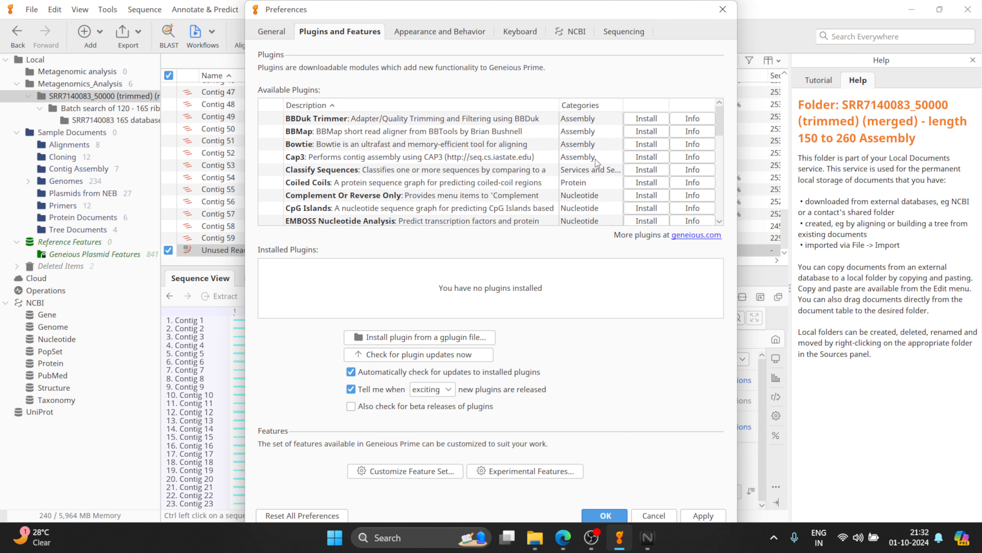
pyautogui.click(647, 170)
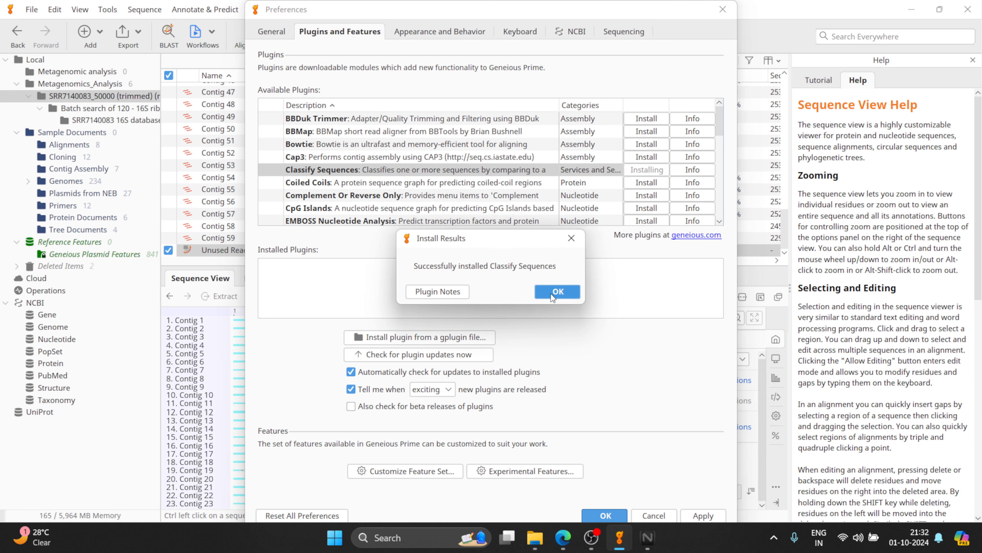
pyautogui.click(551, 293)
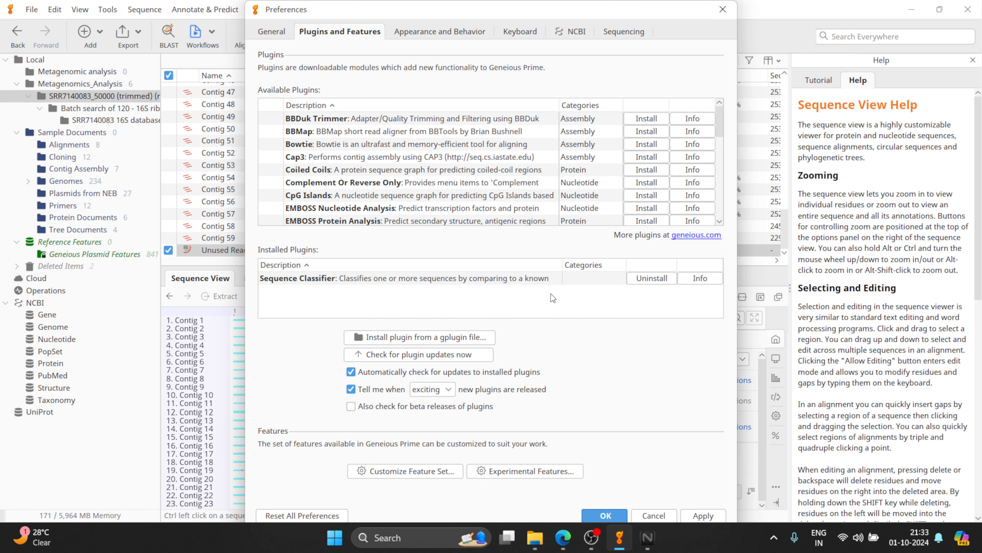
pyautogui.click(703, 516)
pyautogui.click(602, 515)
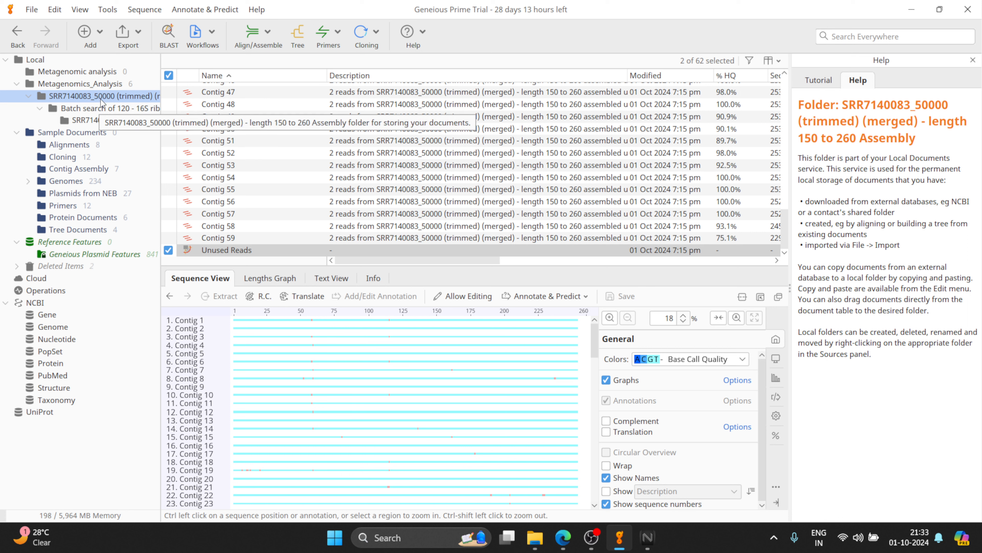
# Collapse the SRR7140083_50000 assembly folder's subfolders and start Classify Sequences on its selected consensus sequences and unused reads
pyautogui.click(17, 83)
pyautogui.click(17, 84)
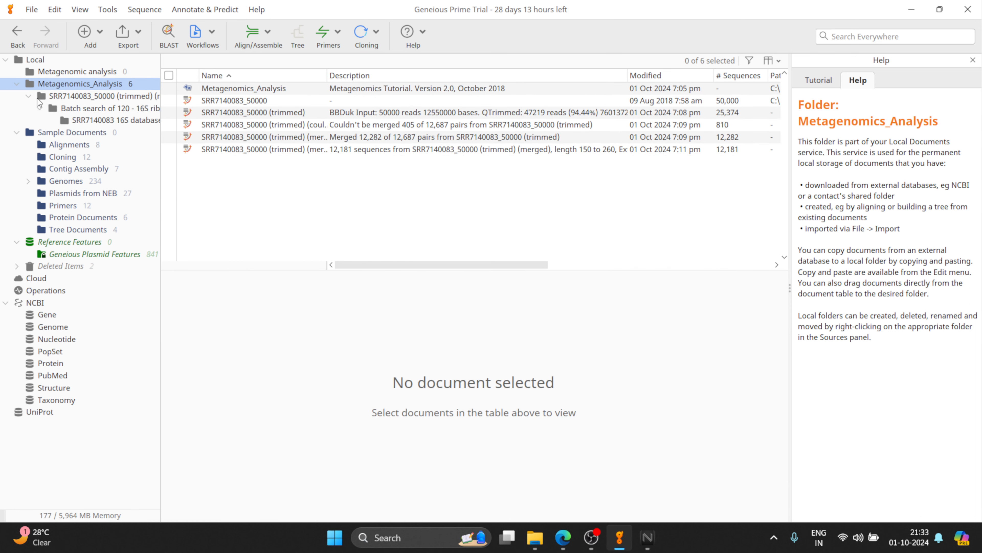
pyautogui.click(29, 98)
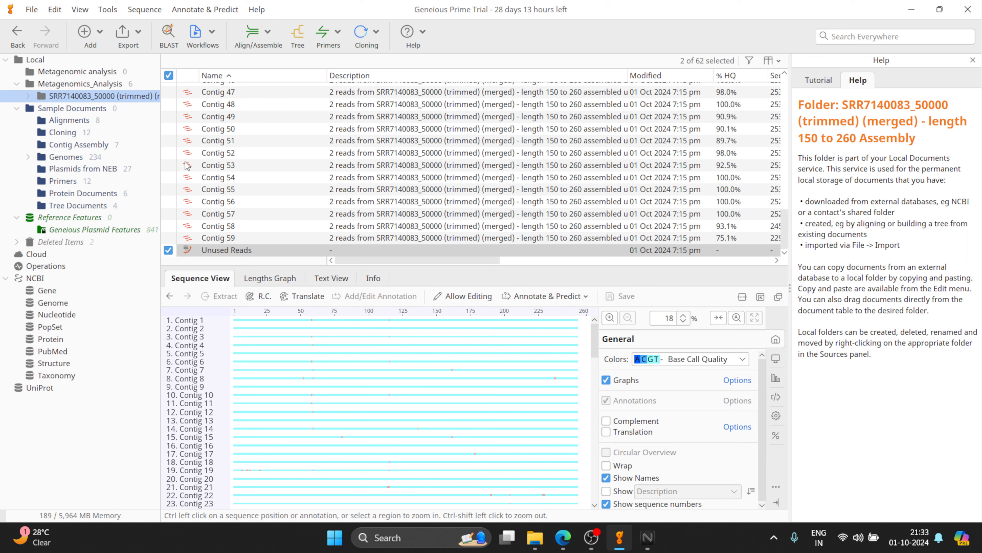
pyautogui.moveTo(159, 152)
pyautogui.mouseDown()
pyautogui.moveTo(272, 147)
pyautogui.moveTo(159, 144)
pyautogui.mouseUp()
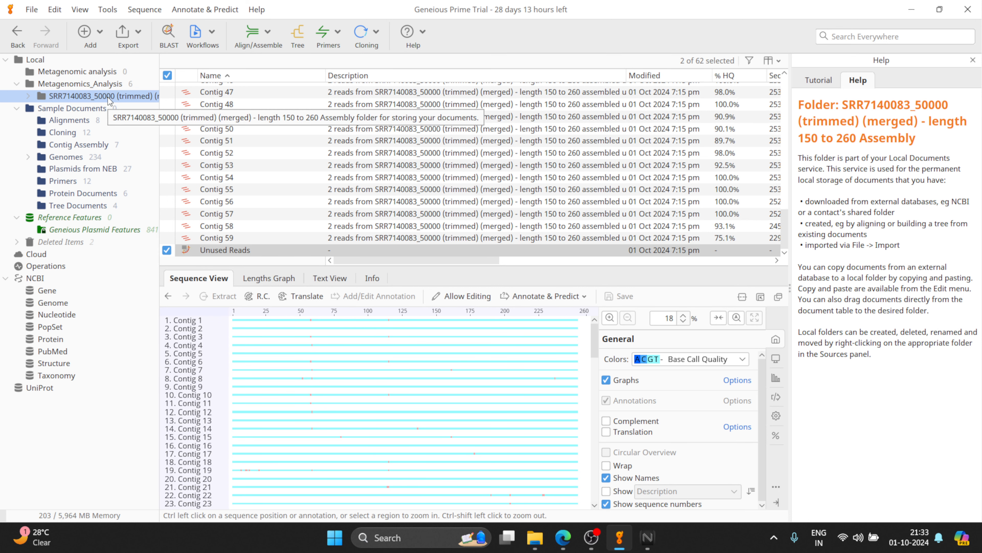
pyautogui.click(113, 11)
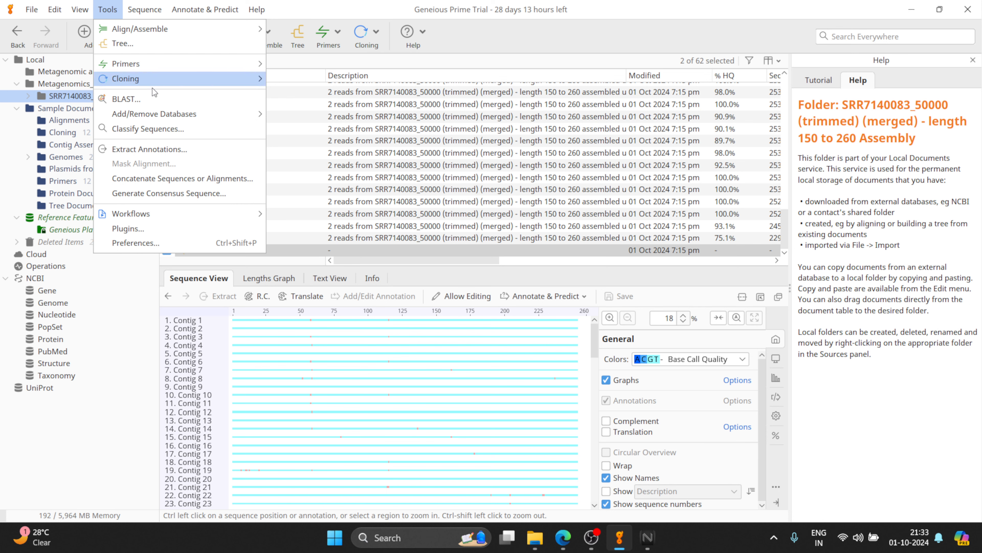
pyautogui.click(177, 130)
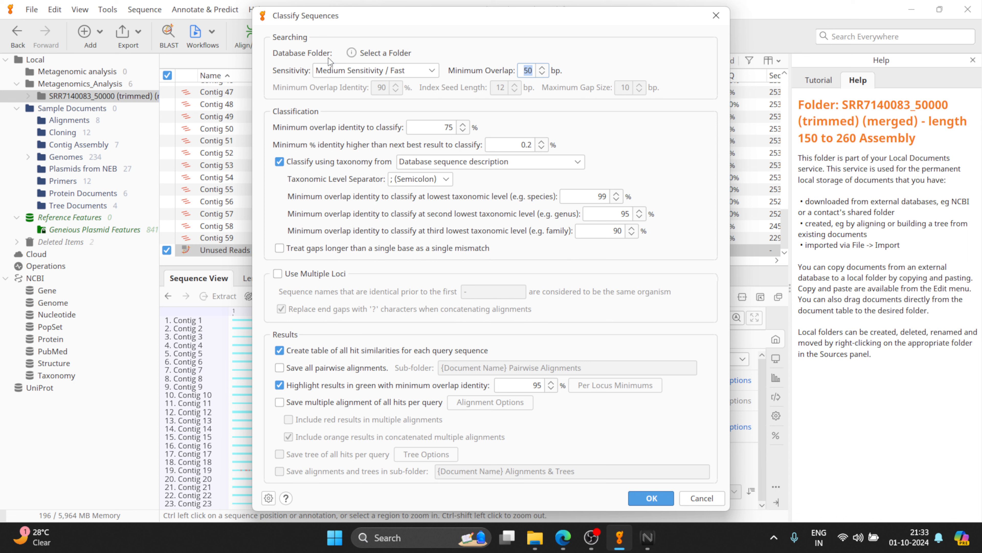
# Choose the SRR7140083 16S database folder, inside the batch search results folder, as the classification database
pyautogui.click(352, 54)
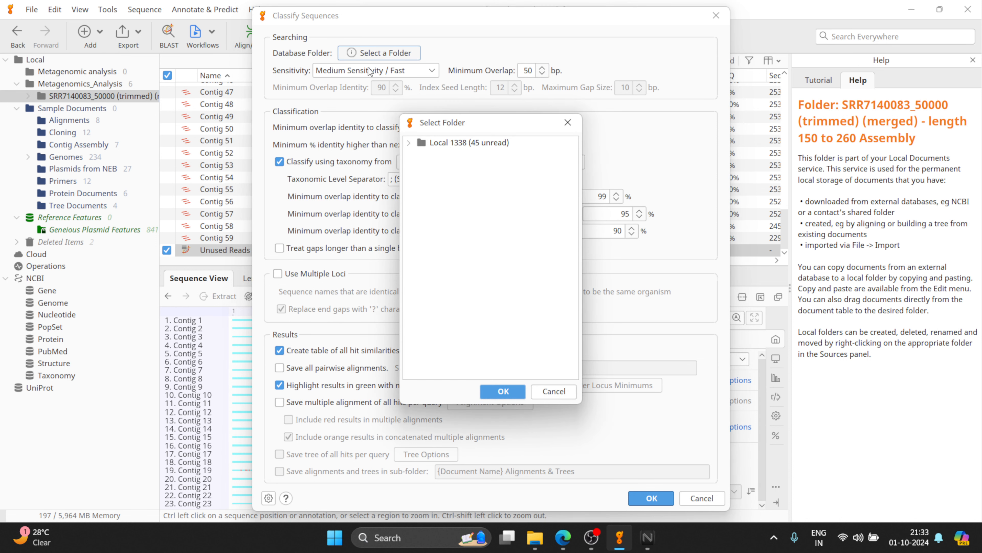
pyautogui.click(409, 143)
pyautogui.click(420, 167)
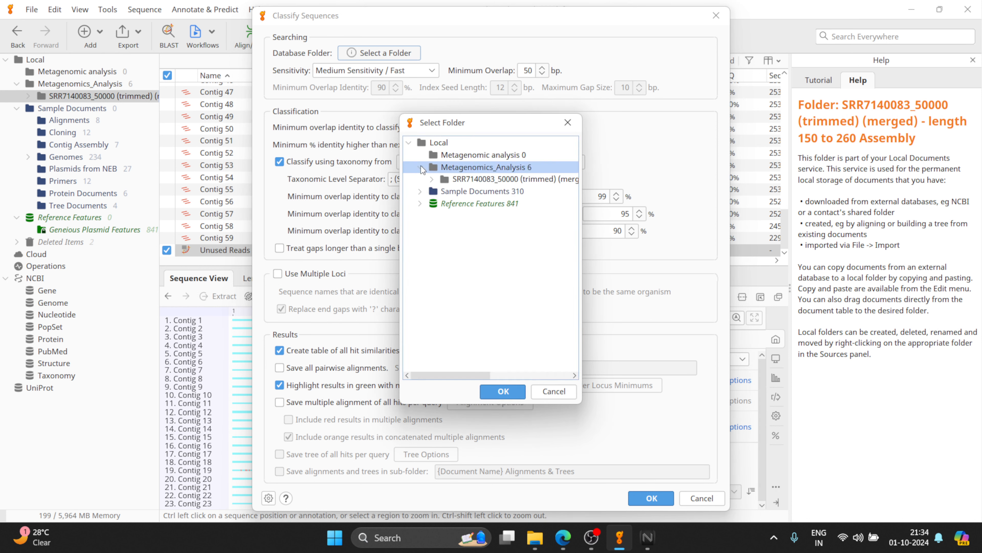
pyautogui.click(432, 179)
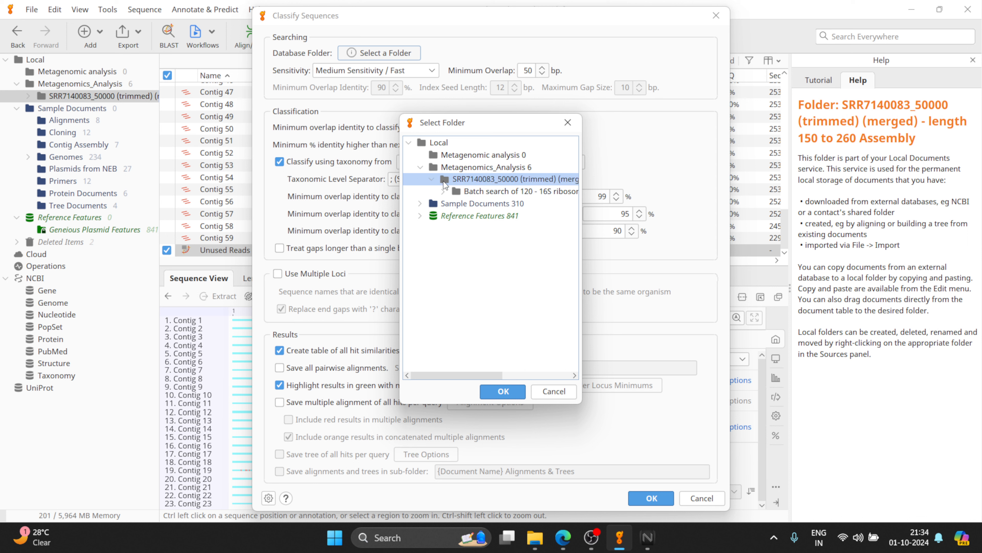
pyautogui.click(443, 191)
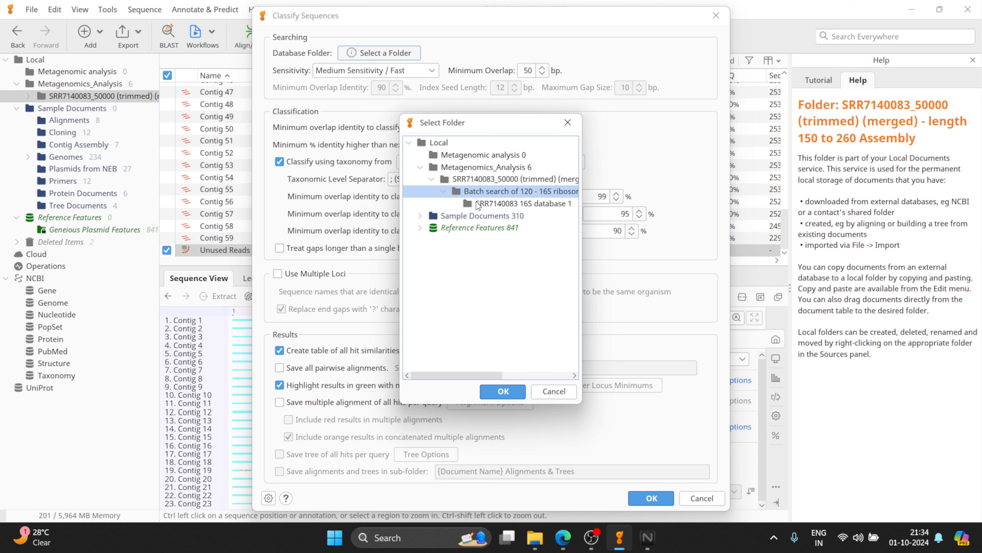
pyautogui.click(495, 204)
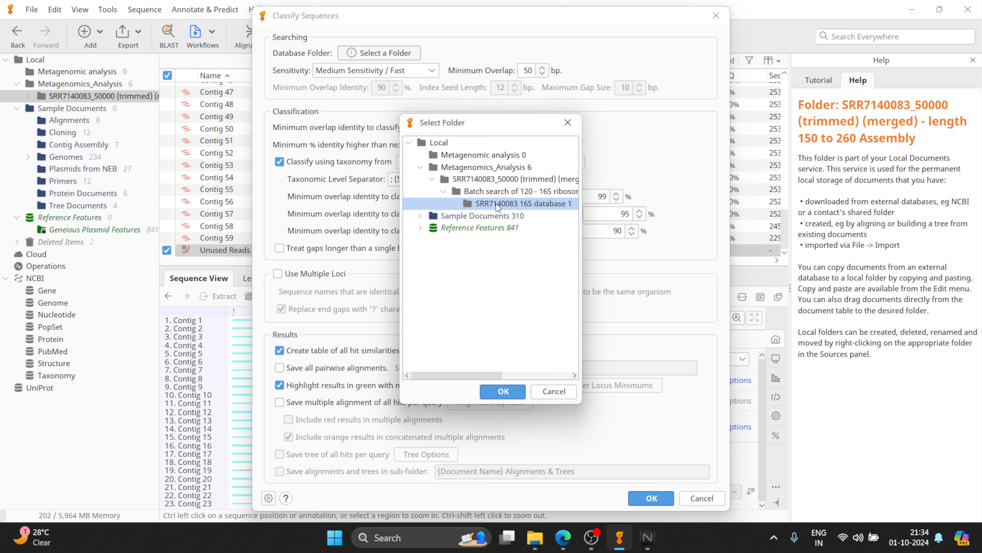
pyautogui.click(503, 391)
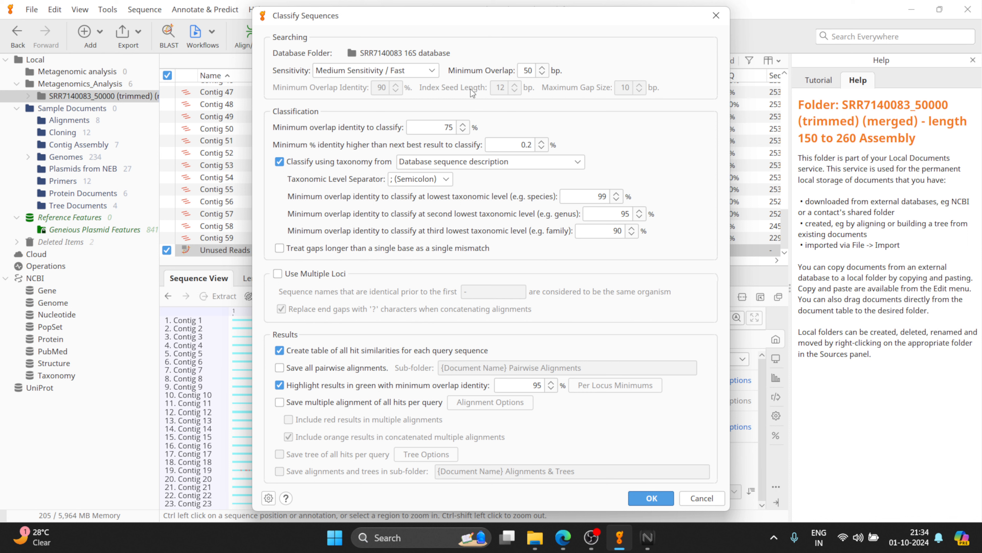
# Set the minimum overlap to 100 bp and classify using taxonomy from the Database sequence taxonomy field
pyautogui.moveTo(470, 89)
pyautogui.doubleClick(531, 70)
pyautogui.write('100')
pyautogui.click(563, 166)
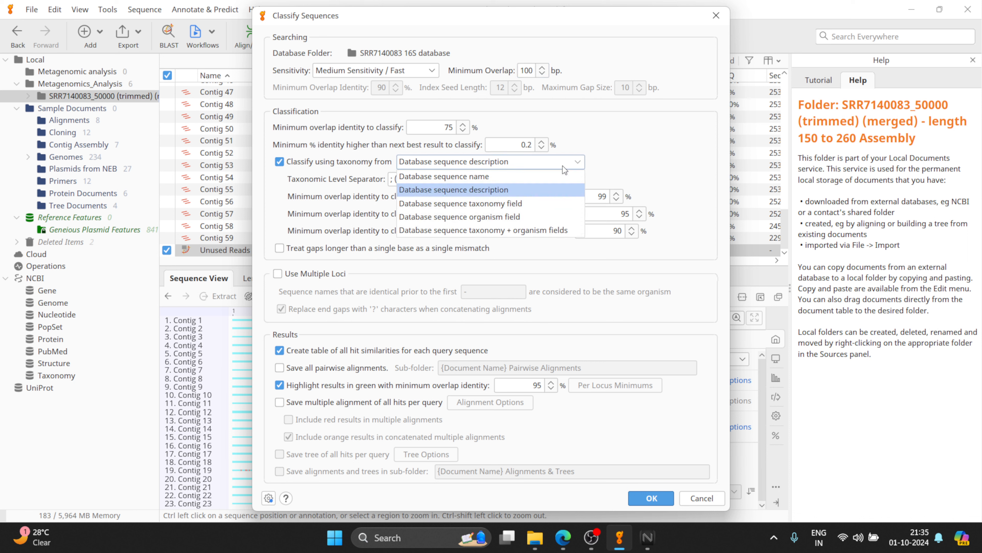
pyautogui.click(515, 204)
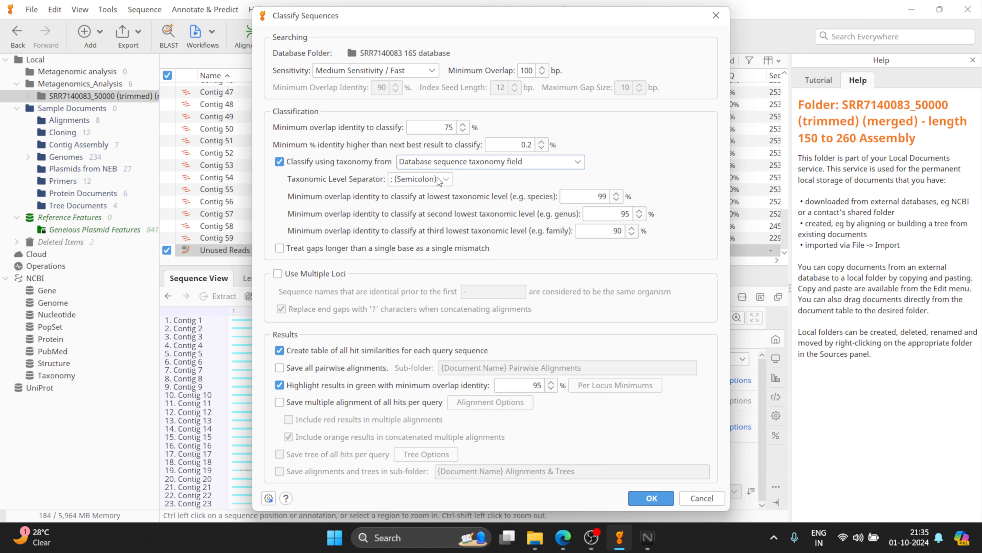
# Set the minimum overlap identity to 95% for the lowest taxonomic level, 90% for the second lowest and 85% for the third lowest
pyautogui.doubleClick(607, 196)
pyautogui.write('95')
pyautogui.doubleClick(627, 214)
pyautogui.write('90')
pyautogui.doubleClick(621, 231)
pyautogui.write('85')
# Set the search sensitivity to High Sensitivity / Medium and run the sequence classification
pyautogui.click(404, 71)
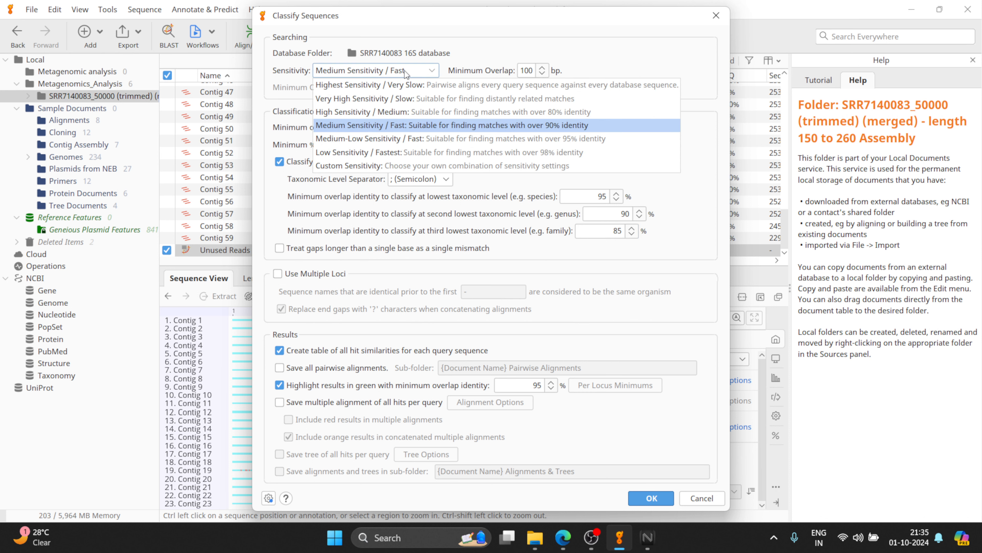
pyautogui.click(380, 112)
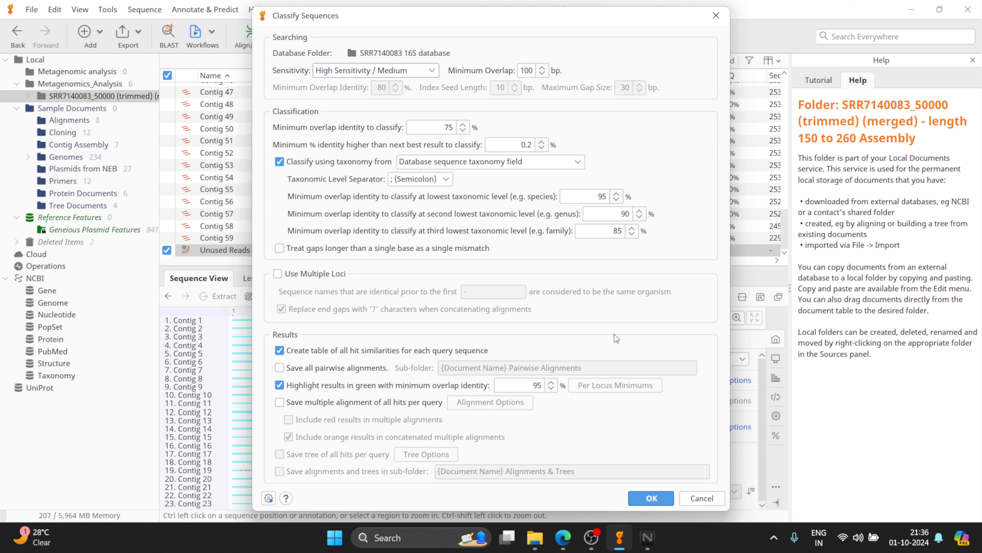
pyautogui.click(655, 498)
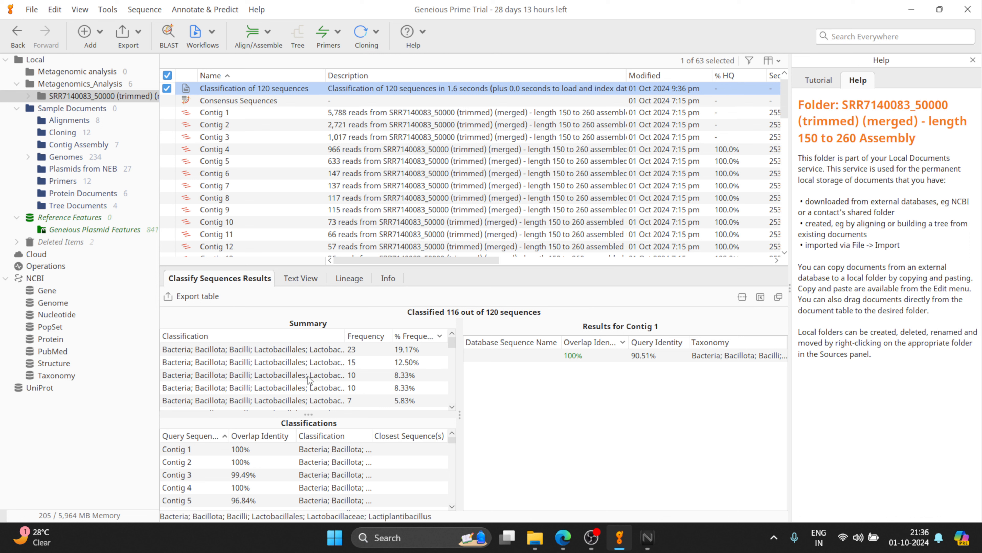
# Examine the classification summary with its taxon frequencies and the individual contig classifications, enlarging each table in turn
pyautogui.moveTo(357, 413); pyautogui.dragTo(357, 483)
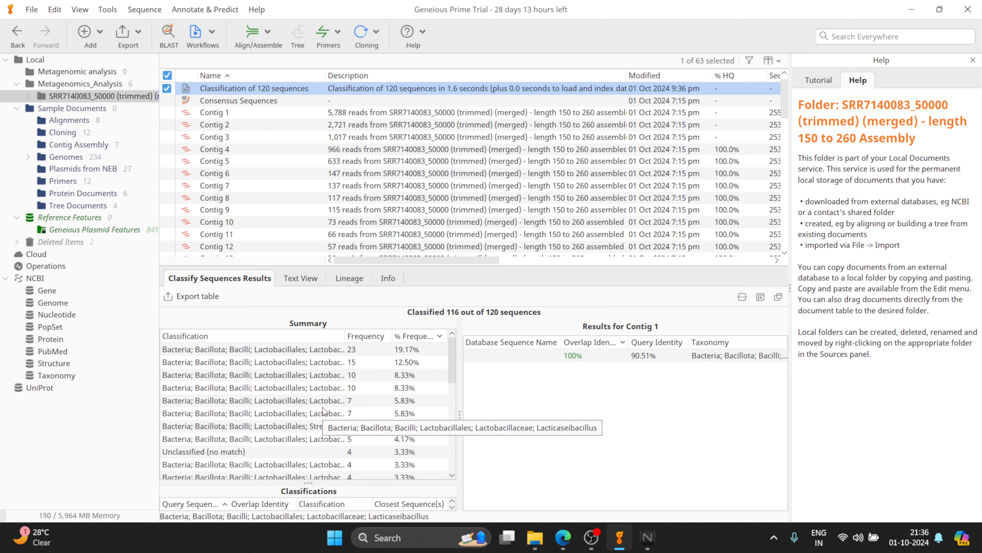
pyautogui.scroll(-10, 322, 407)
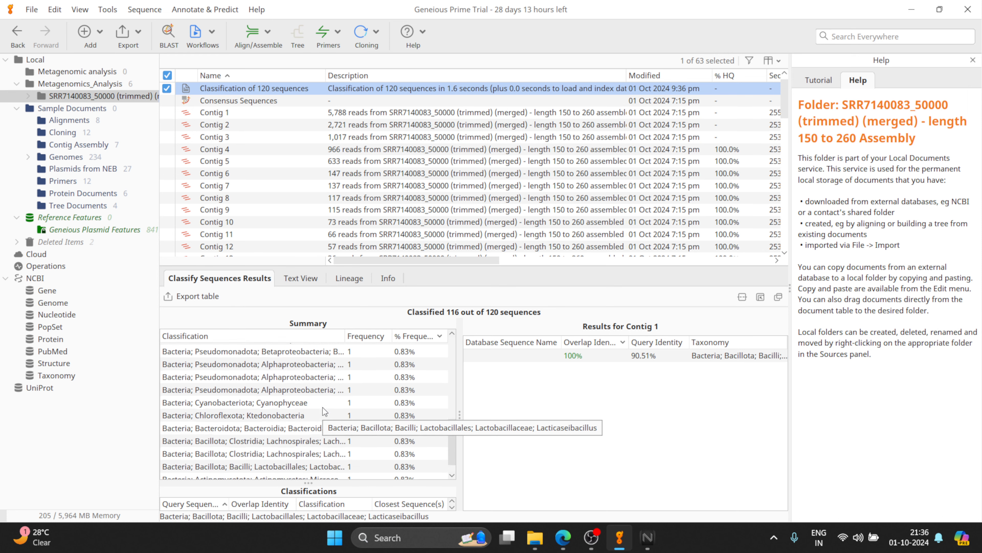
pyautogui.scroll(-1, 324, 410)
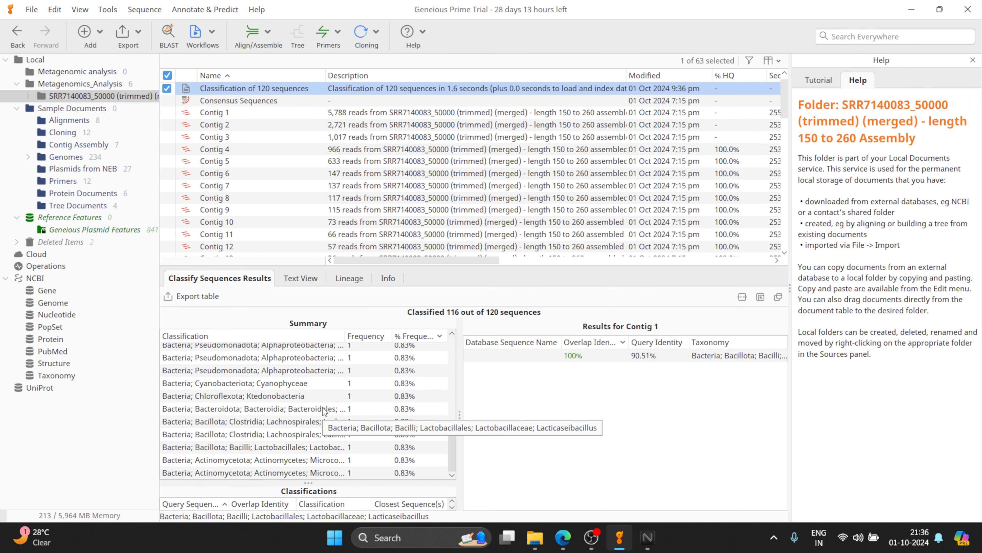
pyautogui.scroll(11, 324, 411)
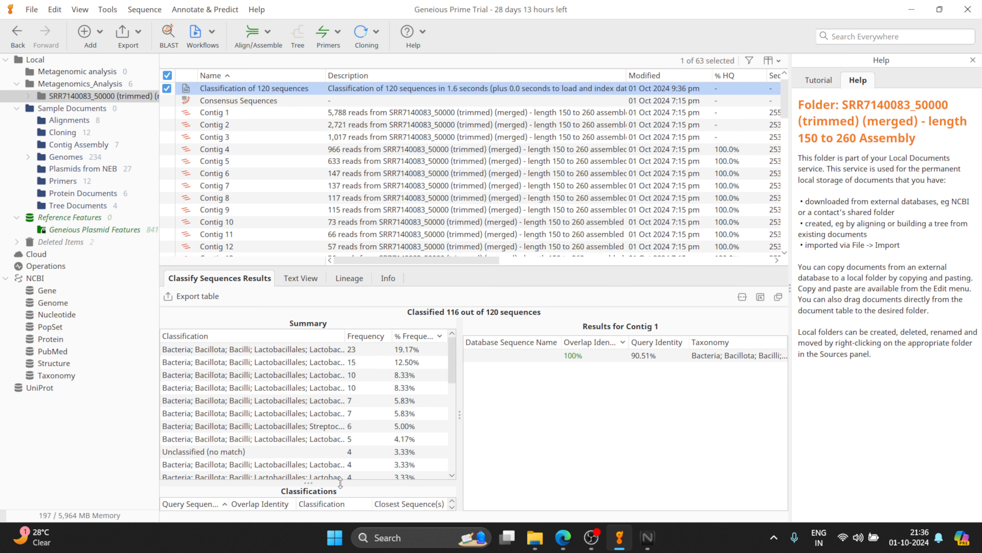
pyautogui.moveTo(340, 482); pyautogui.dragTo(340, 361)
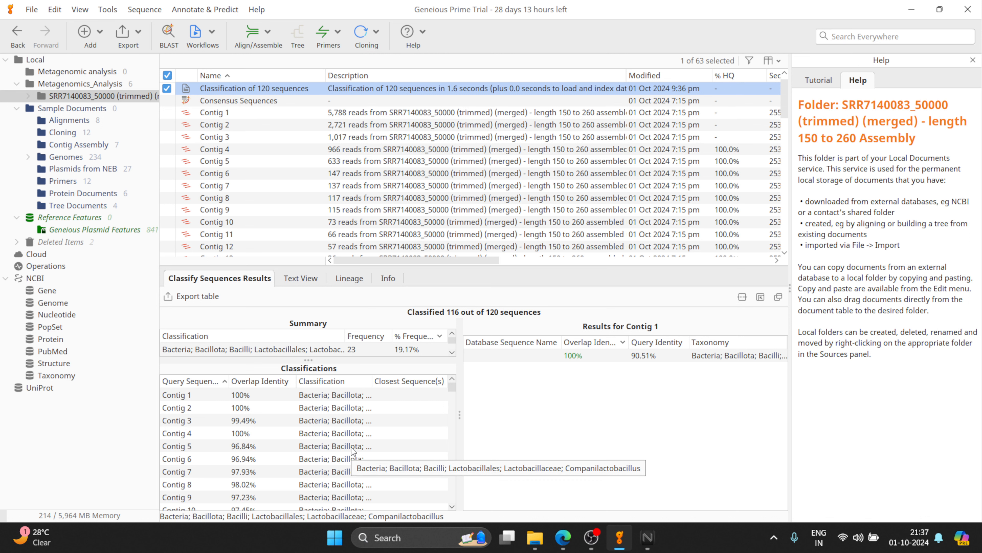
pyautogui.scroll(-1, 352, 447)
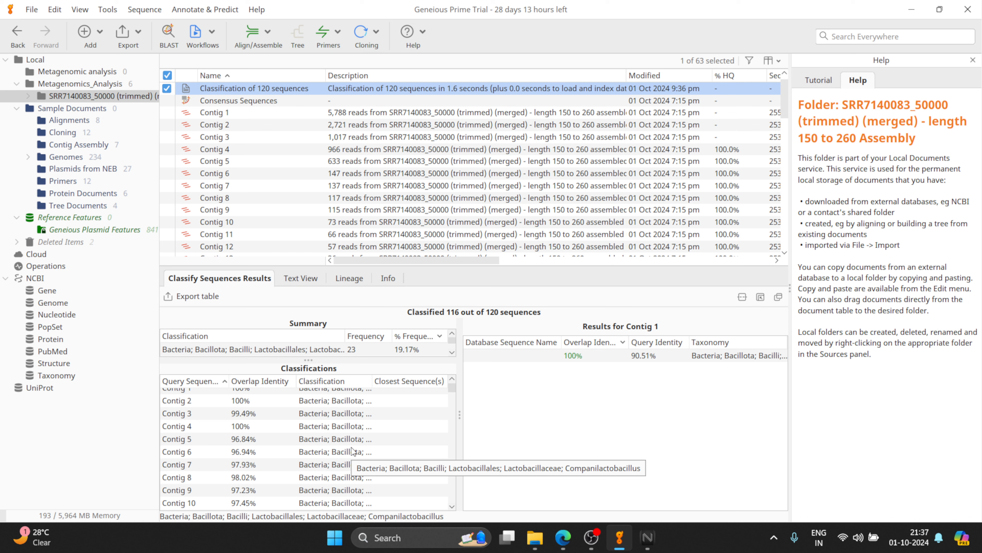
# Inspect the classification results for Contig 11, Contig 14 and Contig 9, and read the help on how results are classified and highlighted
pyautogui.scroll(-4, 352, 447)
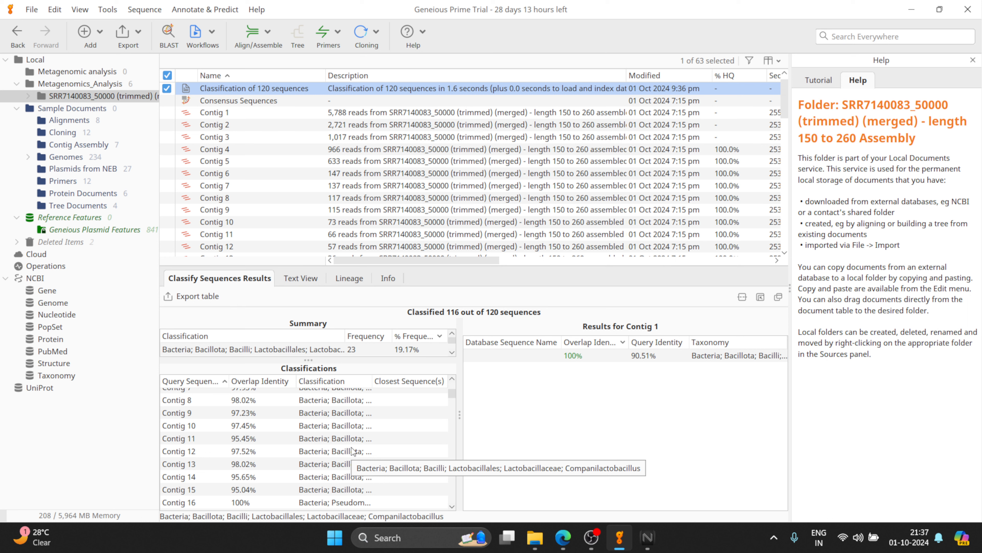
pyautogui.click(340, 438)
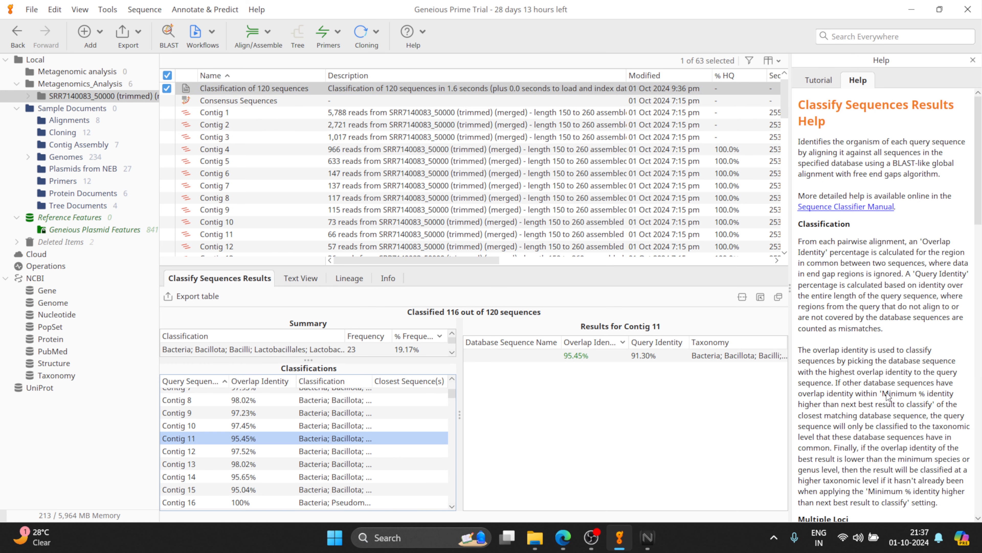
pyautogui.scroll(-10, 885, 395)
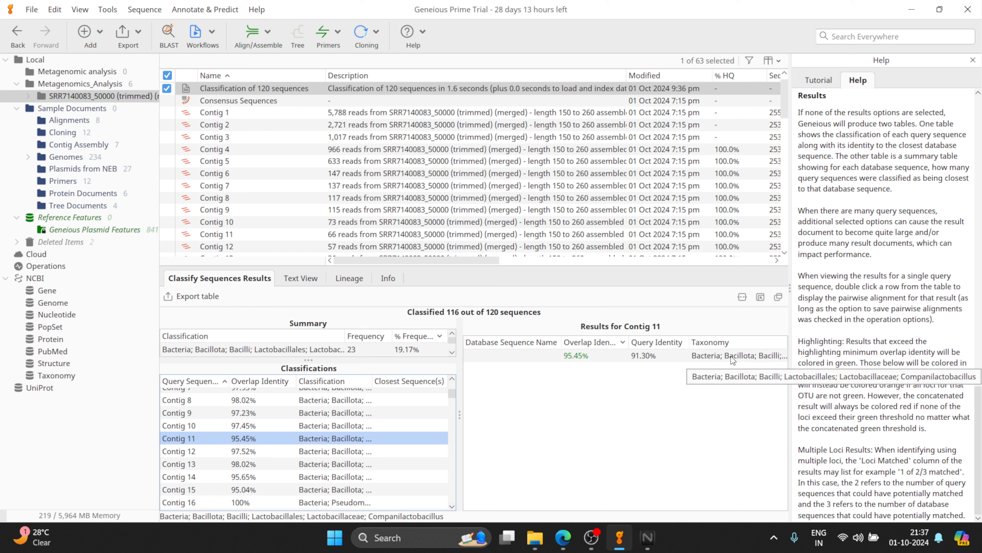
pyautogui.click(240, 477)
pyautogui.click(247, 412)
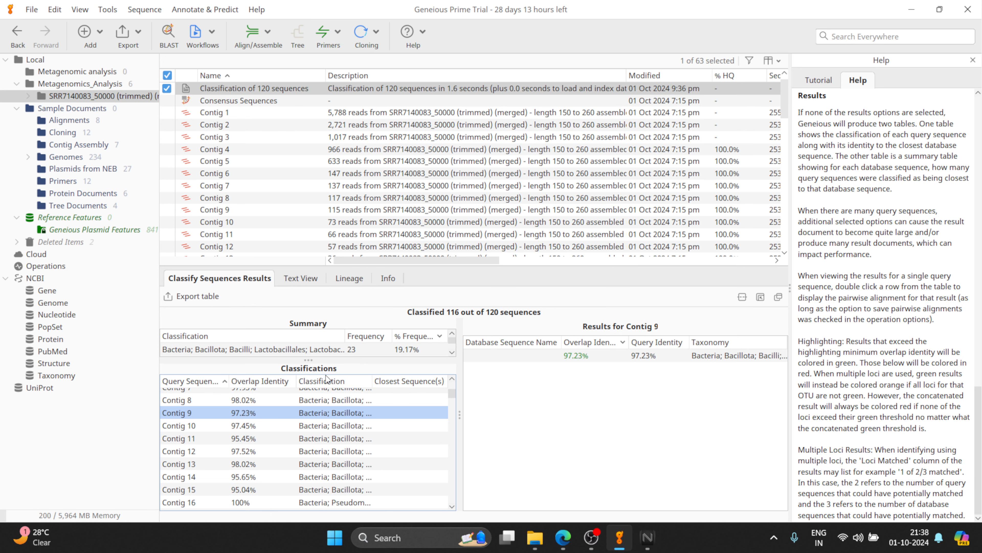
# View the CSV export options for the classifications table without saving, and look through the table's contig and unassembled read classifications
pyautogui.click(174, 296)
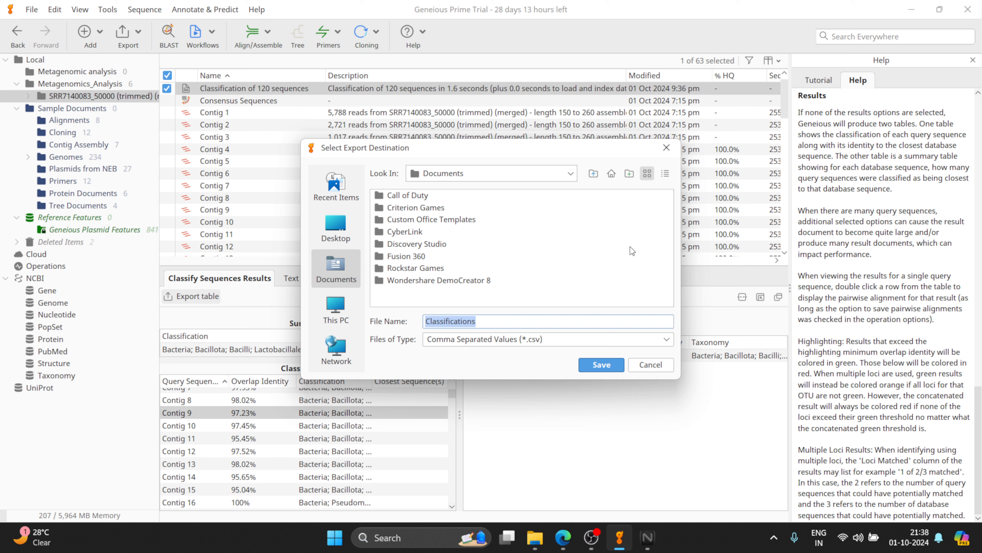
pyautogui.click(666, 148)
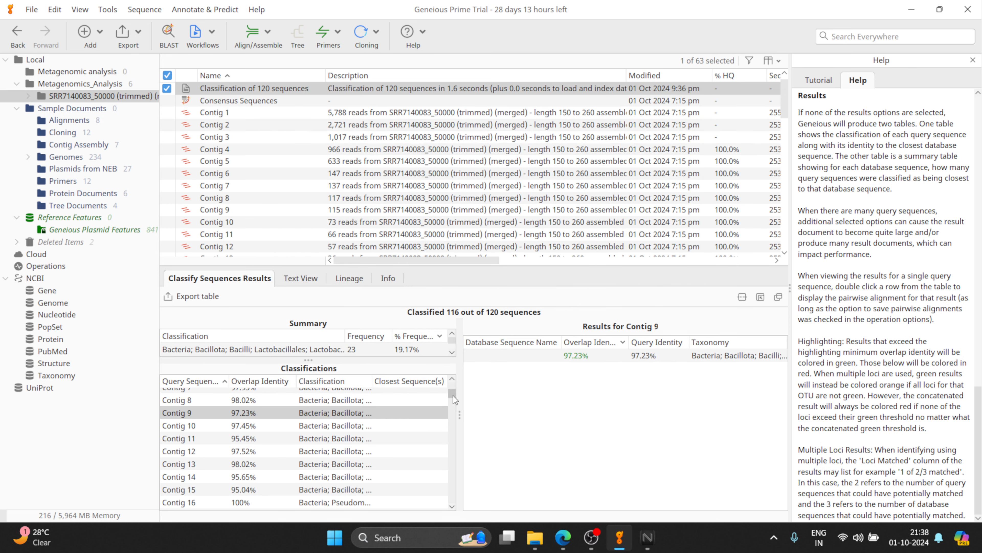
pyautogui.moveTo(453, 396); pyautogui.dragTo(450, 410)
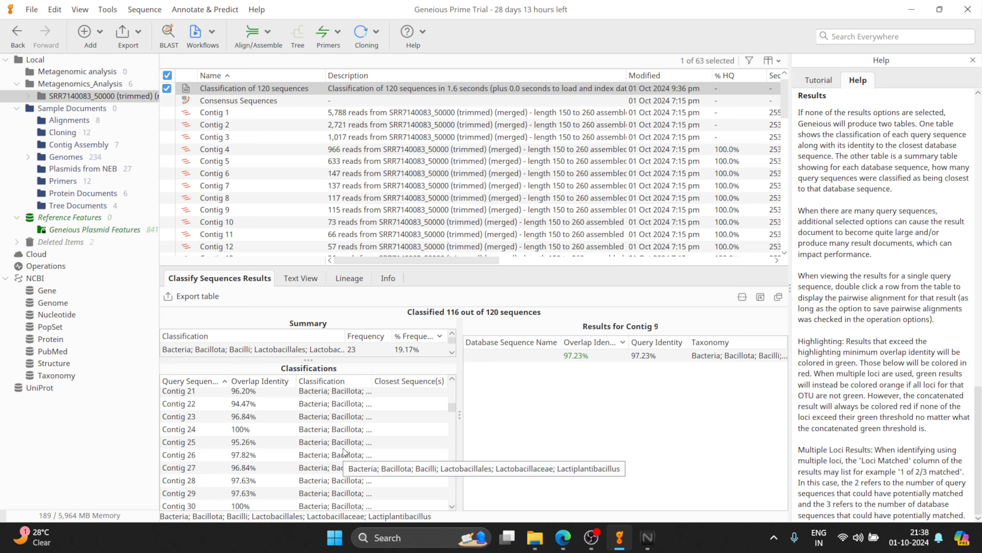
pyautogui.scroll(7, 344, 451)
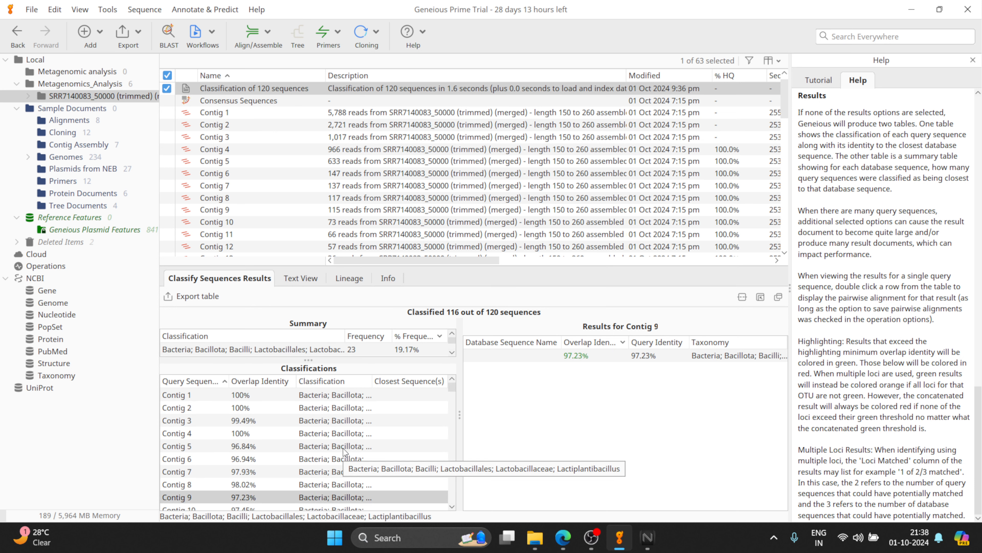
pyautogui.scroll(-20, 344, 451)
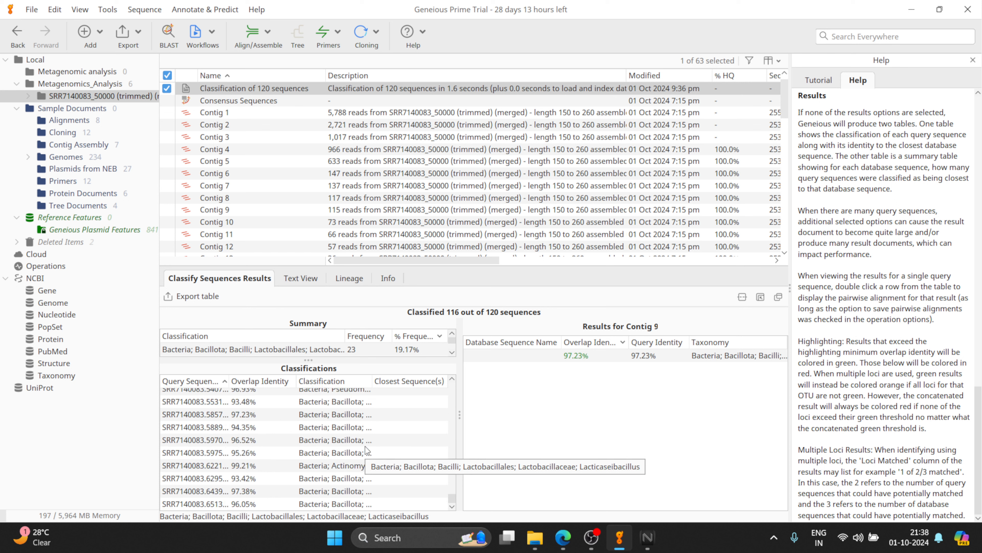
pyautogui.scroll(1, 372, 416)
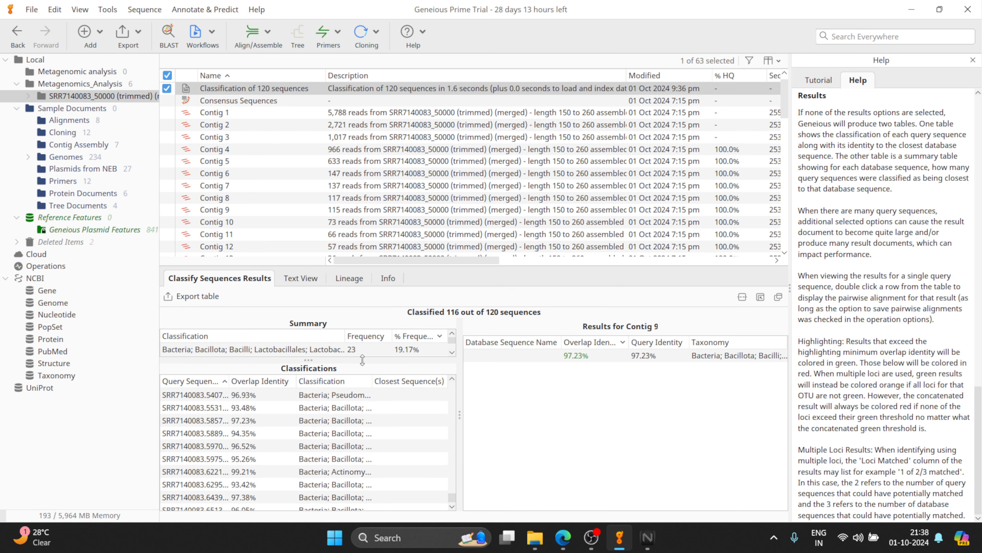